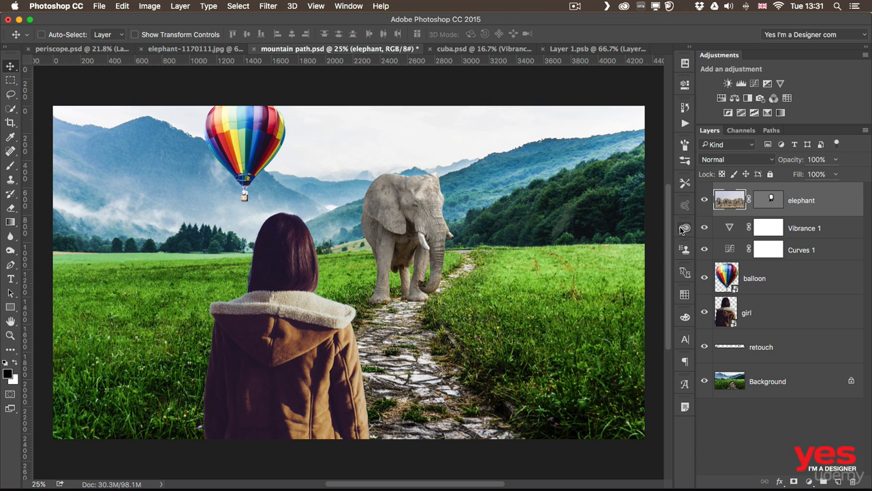
- Convert the elephant layer together with its vector mask into a Smart Object
right_click(845, 200)
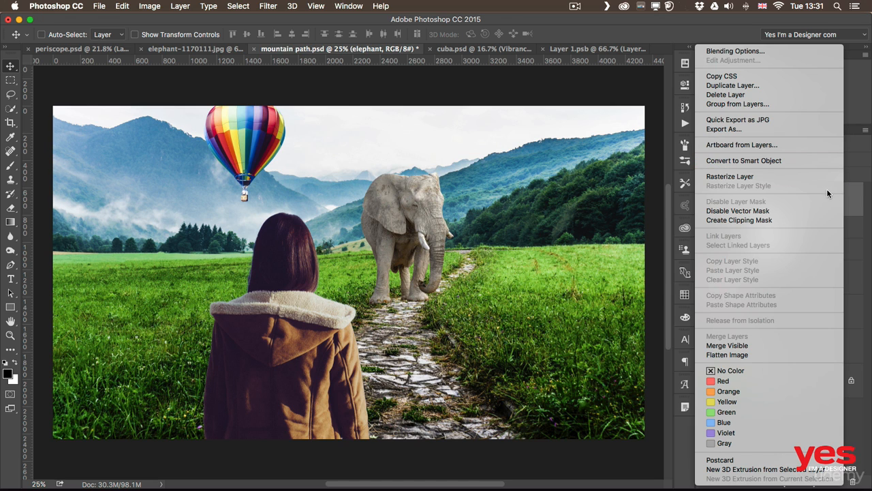
click(855, 201)
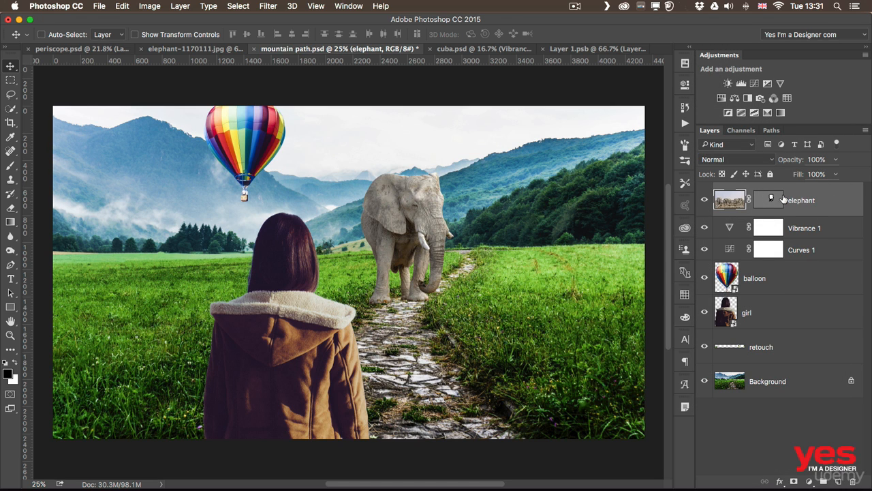
click(773, 203)
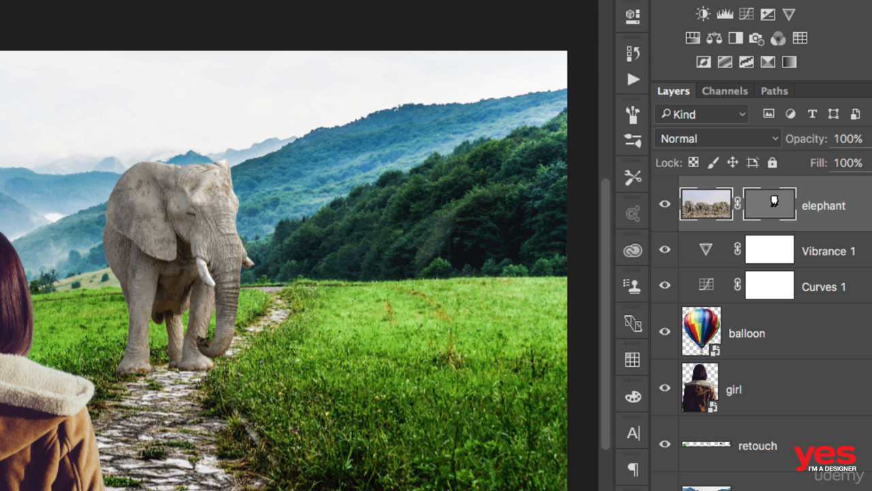
right_click(774, 201)
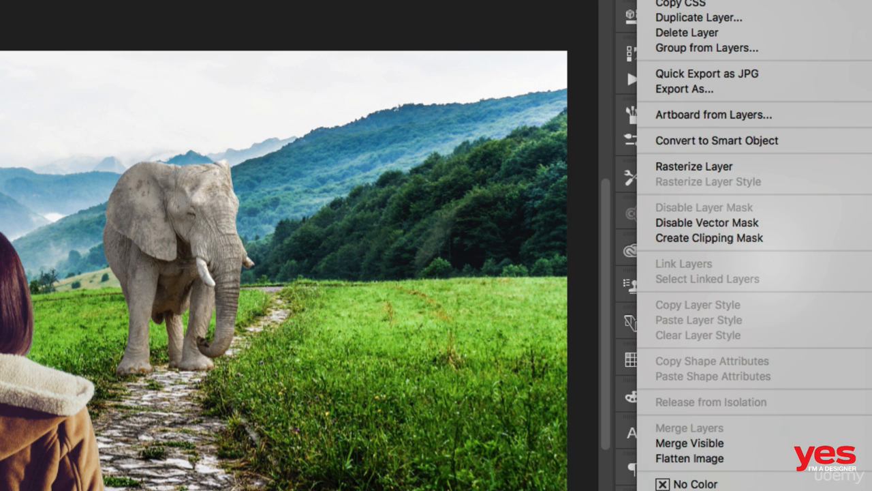
click(744, 141)
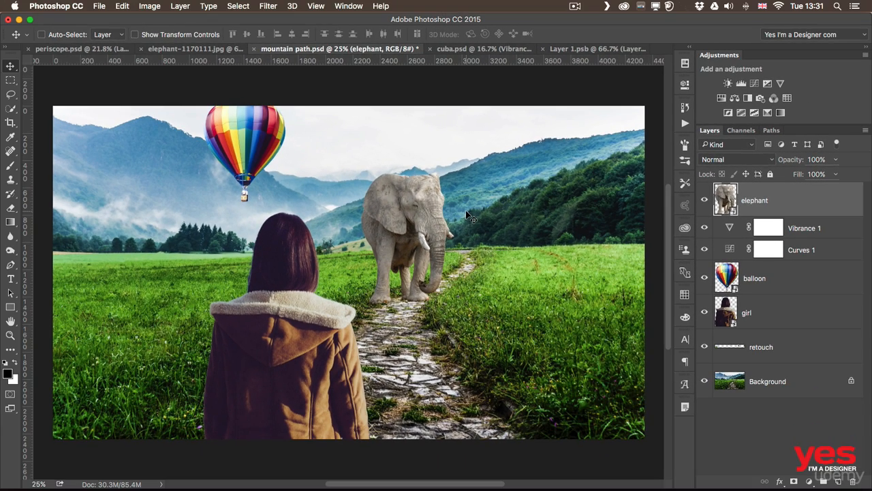
- Scale the elephant Smart Object down to about 36% and place it on the horizon at the far end of the path
key(super+t)
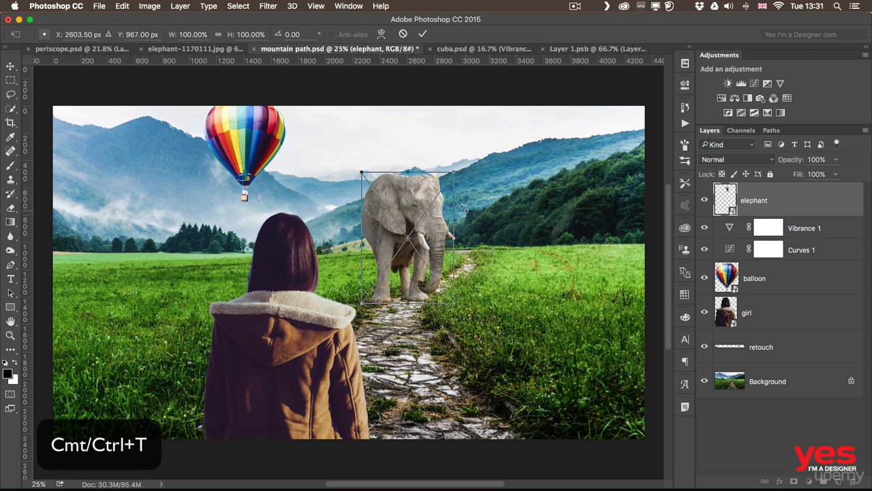
drag(453, 168, 440, 217)
key(Return)
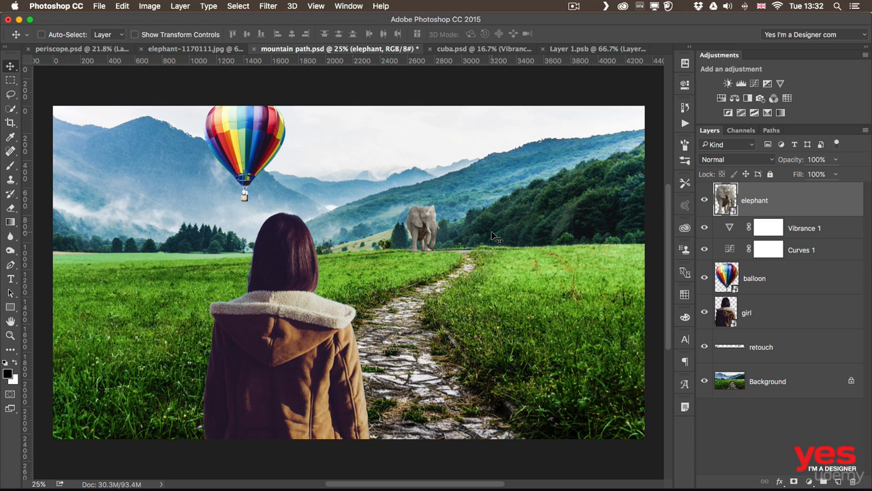
- Enlarge the elephant again with Free Transform so it stands large on the stone path beside the girl
key(super)
key(super+t)
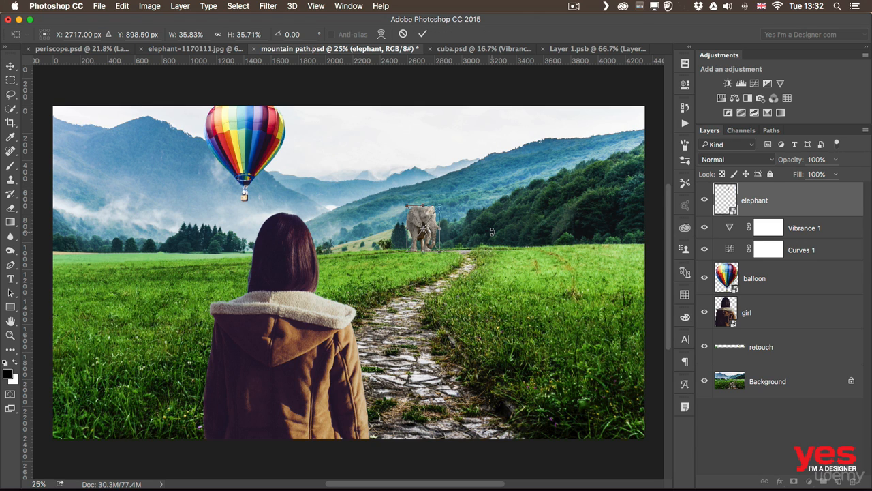
drag(407, 251, 362, 315)
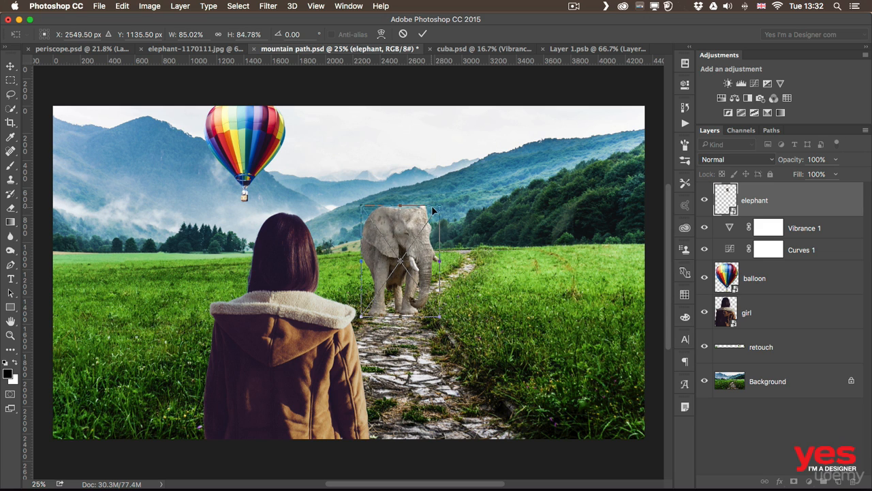
drag(440, 206, 462, 187)
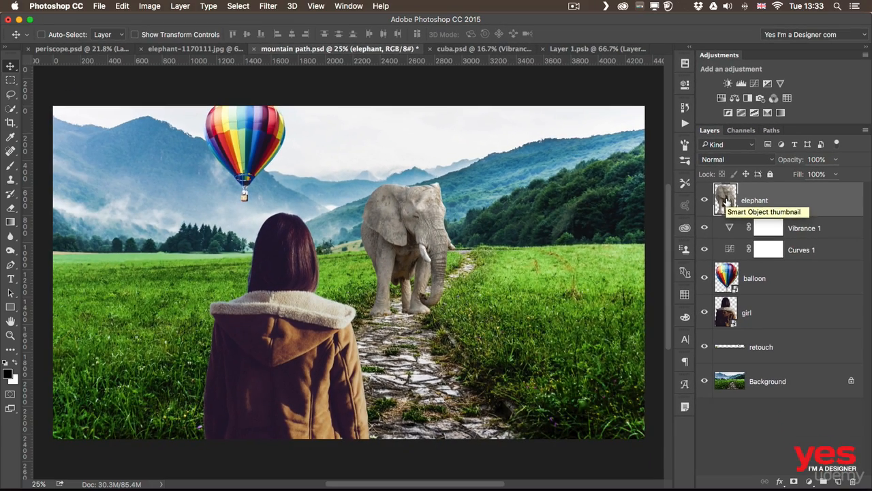
- Open the elephant Smart Object's source file and switch between mountain path.psd and elephant.psb, ending in elephant.psb
double_click(772, 173)
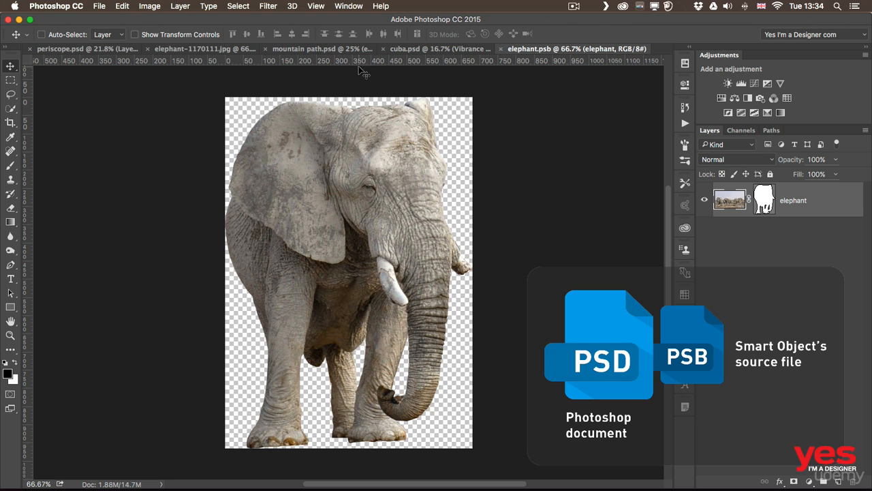
click(309, 50)
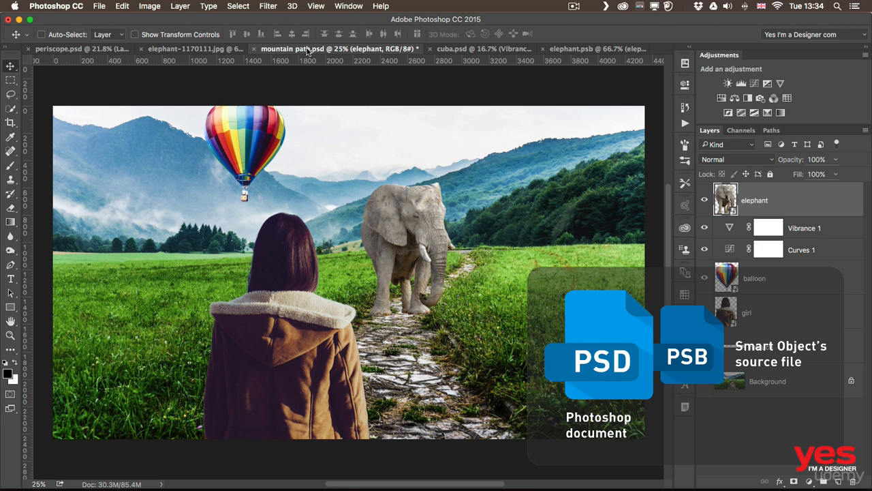
click(593, 49)
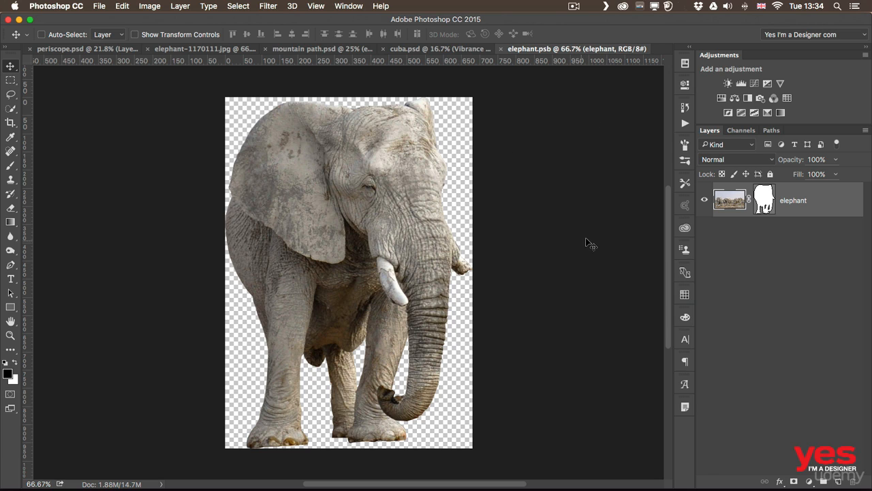
- Examine the elephant's vector mask path and toggle the mask off and on to check the hidden background
key(a)
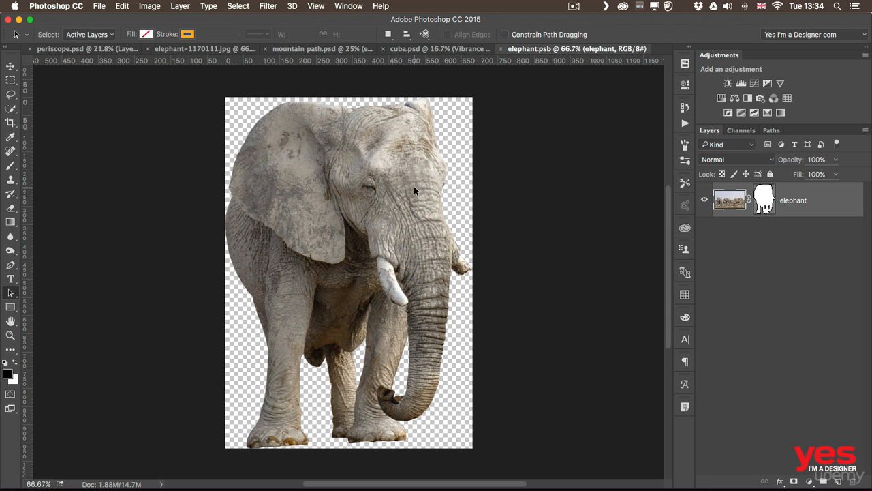
click(447, 189)
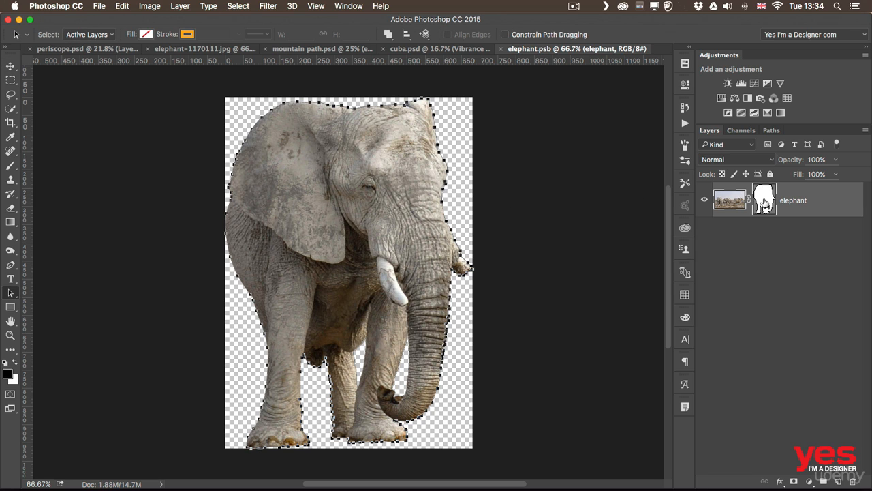
shift+click(764, 203)
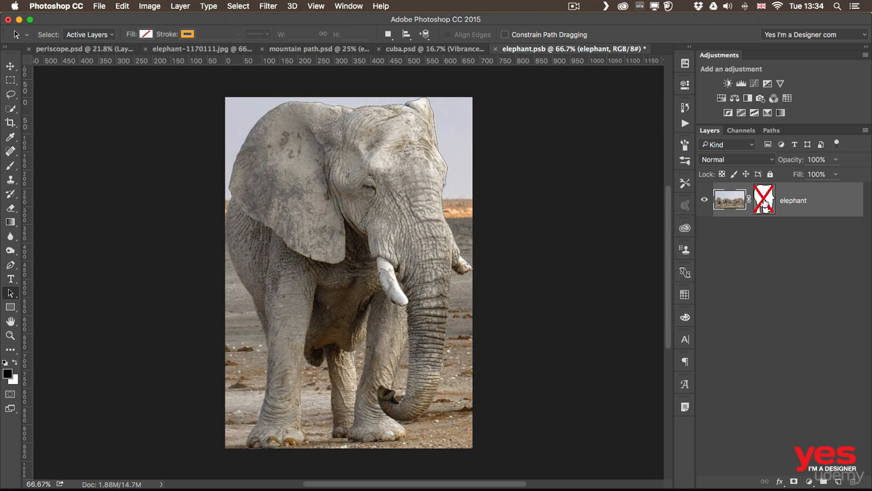
super+click(764, 199)
key(super+d)
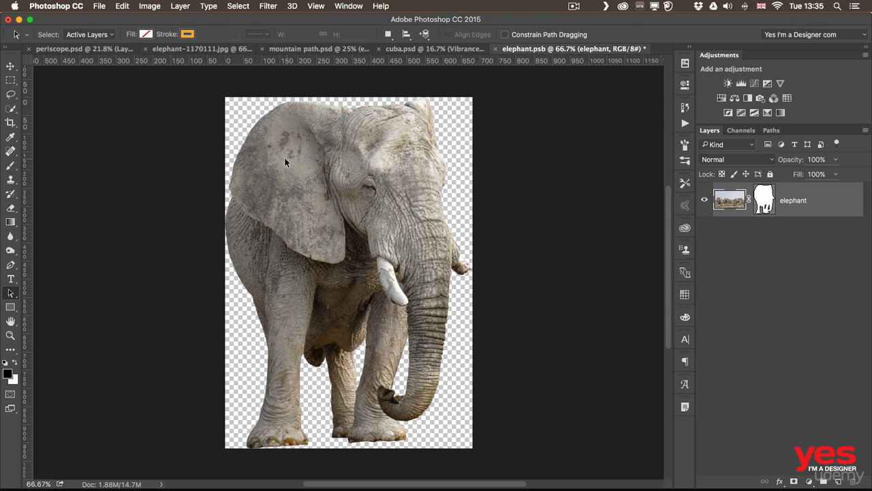
- Add a new empty layer above the elephant layer for retouching the ear
key(z)
drag(301, 143, 321, 142)
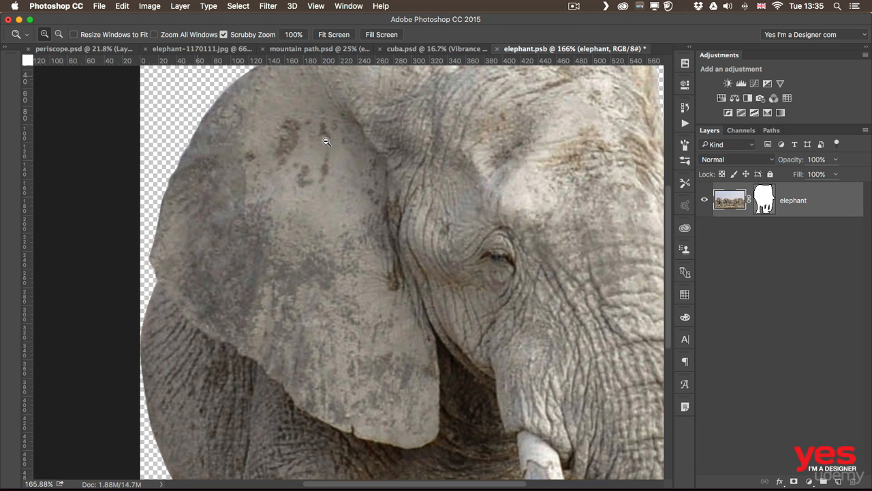
key(a)
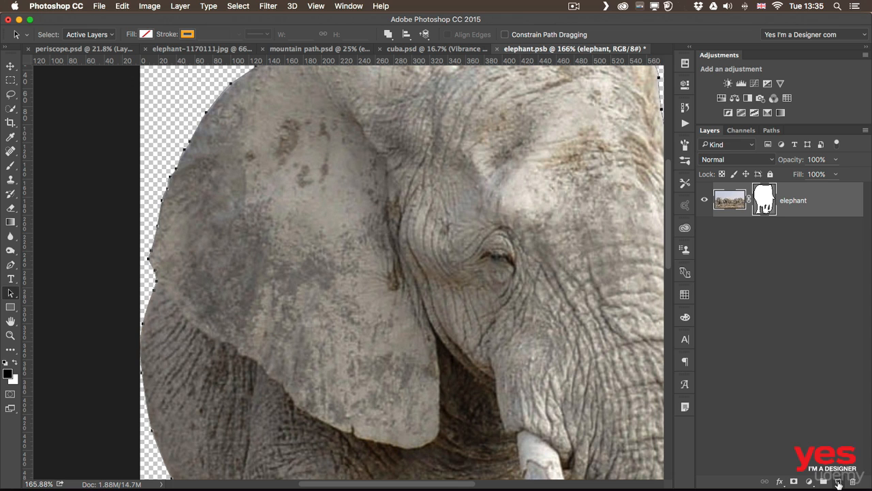
click(838, 483)
- Remove the brown spots on the upper part of the elephant's ear using the Spot Healing Brush at size 35
click(10, 150)
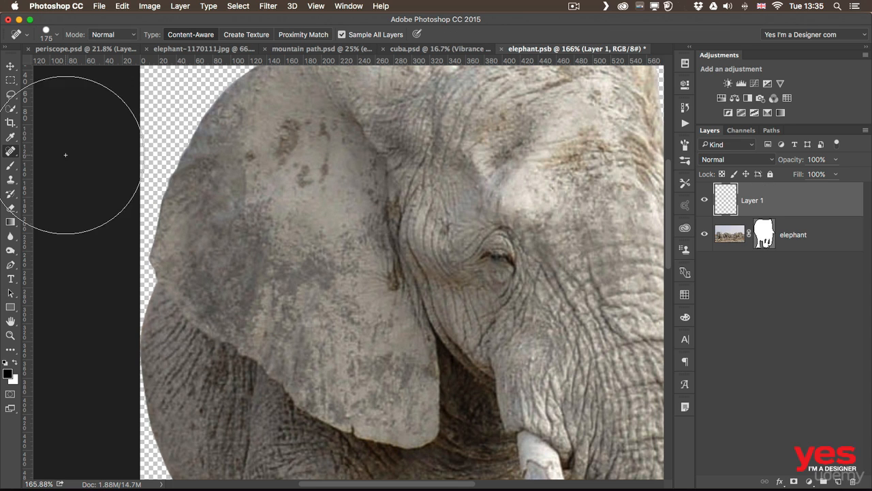
key(bracketleft)
key(bracketleft)
key(bracketleft)
key(bracketleft)
key(bracketleft)
key(bracketleft)
key(bracketleft)
key(bracketleft)
key(bracketleft)
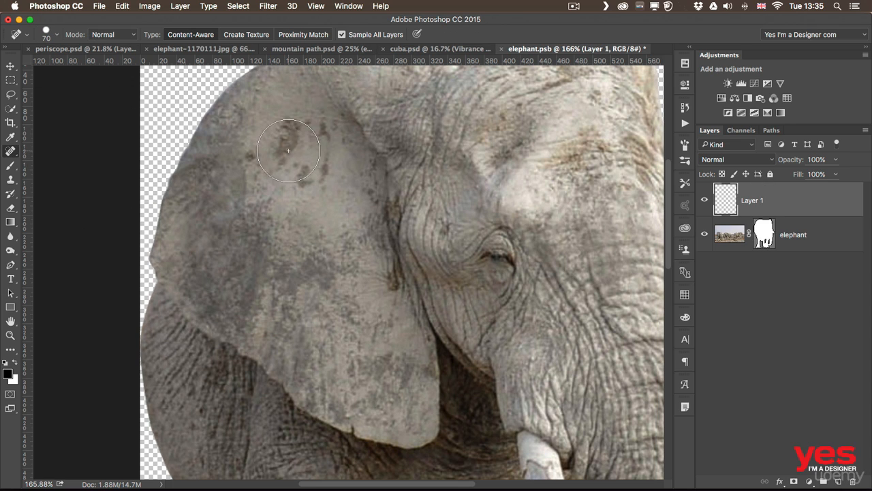
key(bracketleft)
key(bracketleft)
mouse_move(284, 154)
mouse_down()
mouse_move(289, 128)
mouse_move(309, 127)
mouse_move(295, 177)
mouse_move(319, 166)
mouse_up()
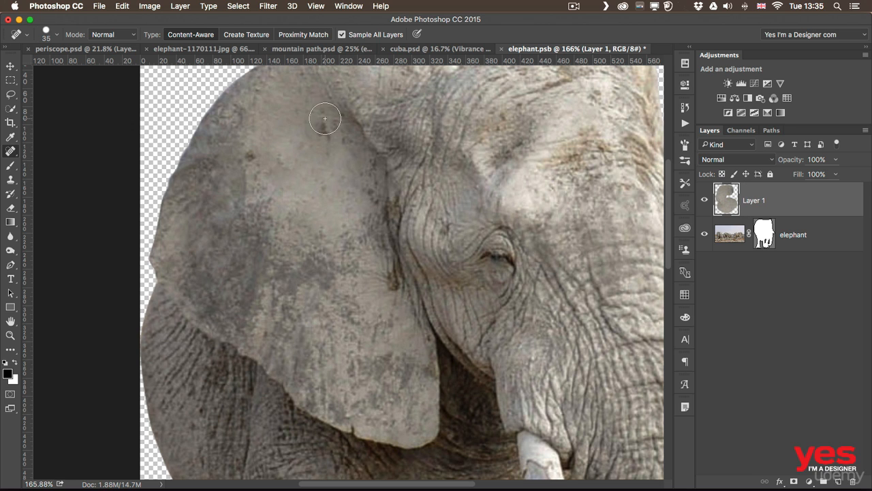
drag(326, 120, 321, 135)
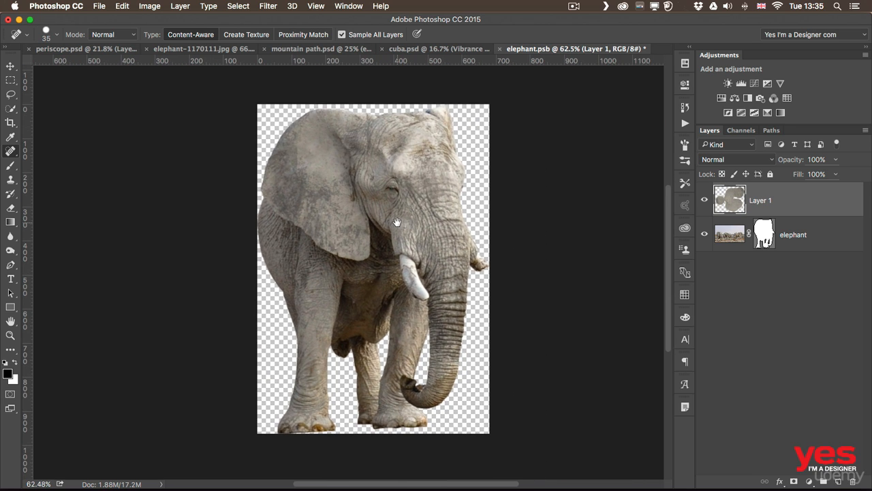
- Rename the healing layer as retouch
key(v)
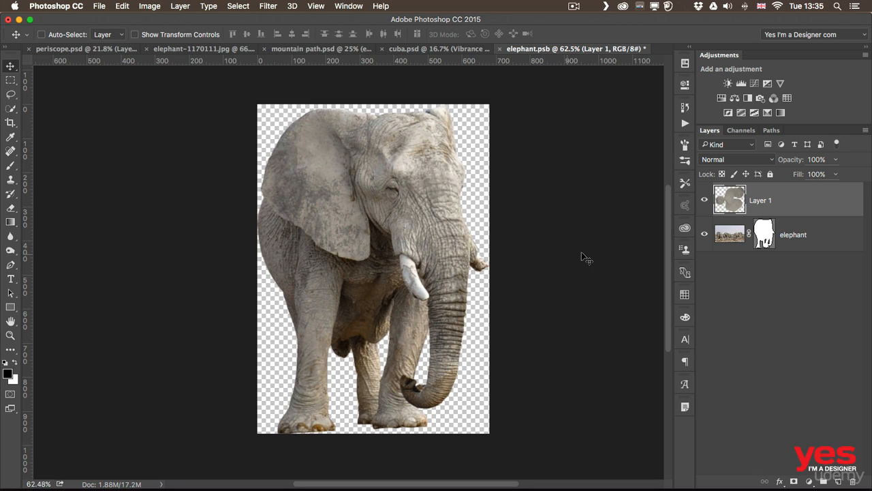
double_click(760, 202)
text(retouch)
key(Return)
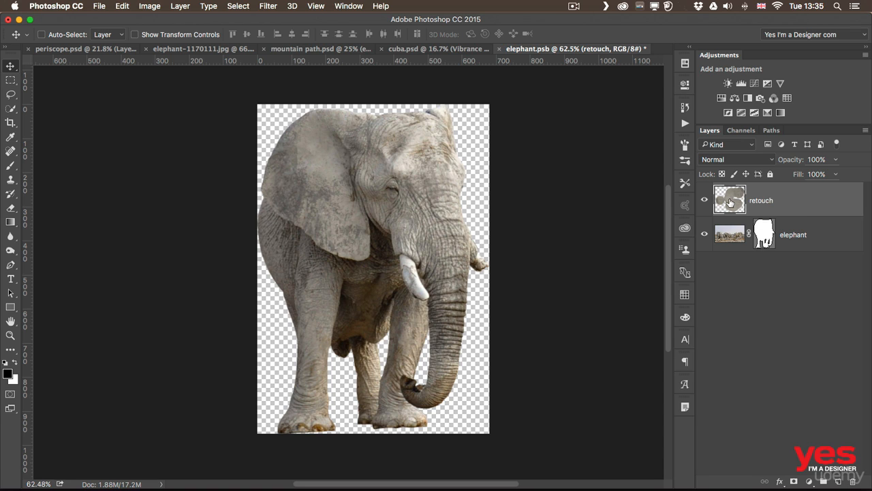
- Add a Levels adjustment layer above the retouch layer with the Increase Contrast 3 preset
click(741, 83)
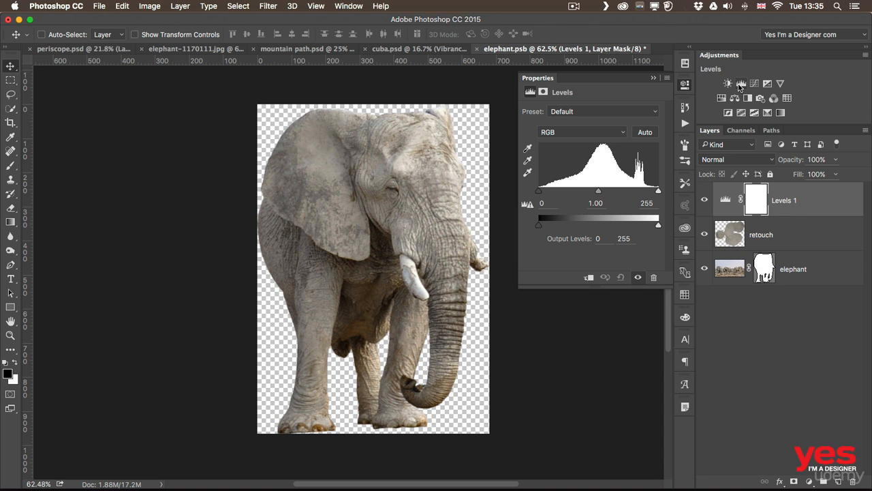
click(579, 112)
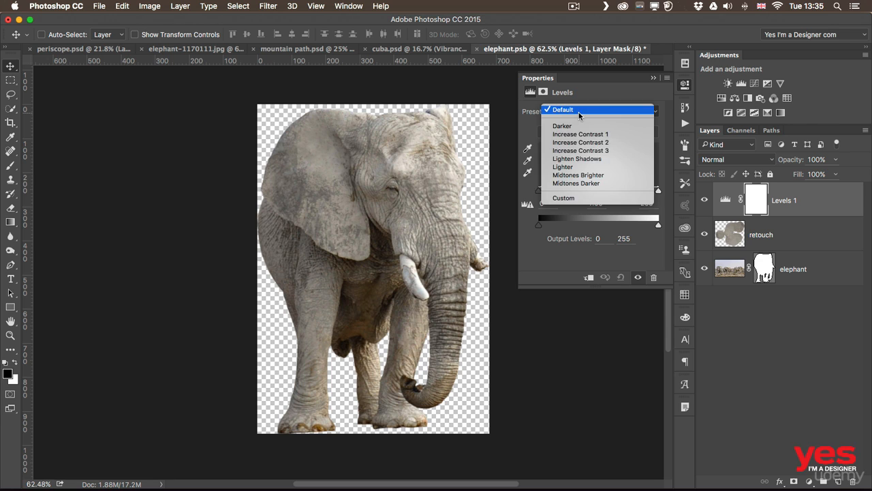
click(617, 148)
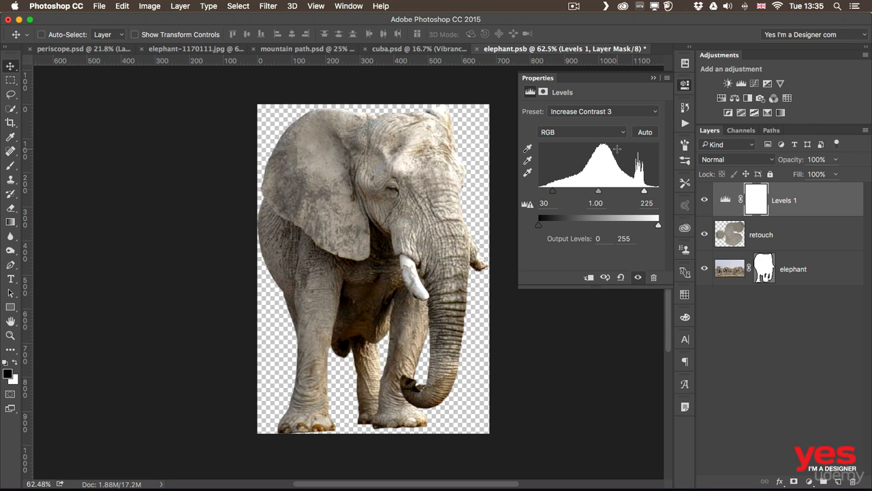
click(685, 85)
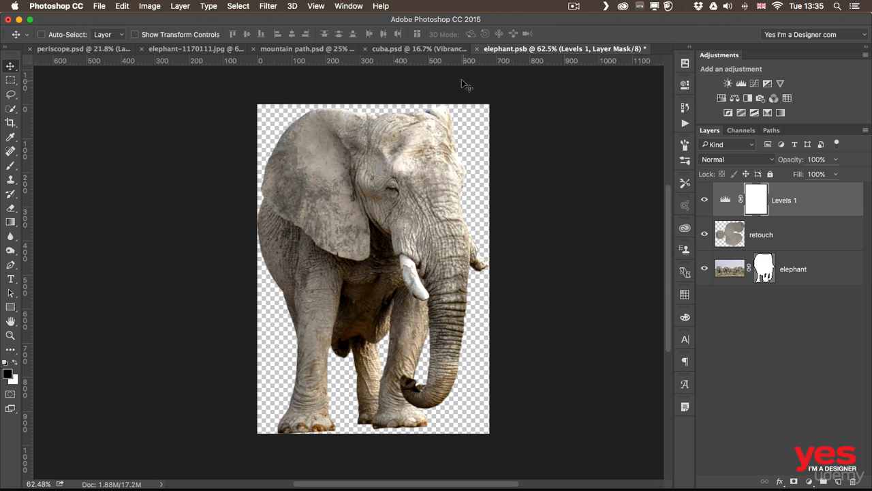
- Switch to mountain path.psd and examine the elephant up close to compare it with the unsaved source edits
click(98, 5)
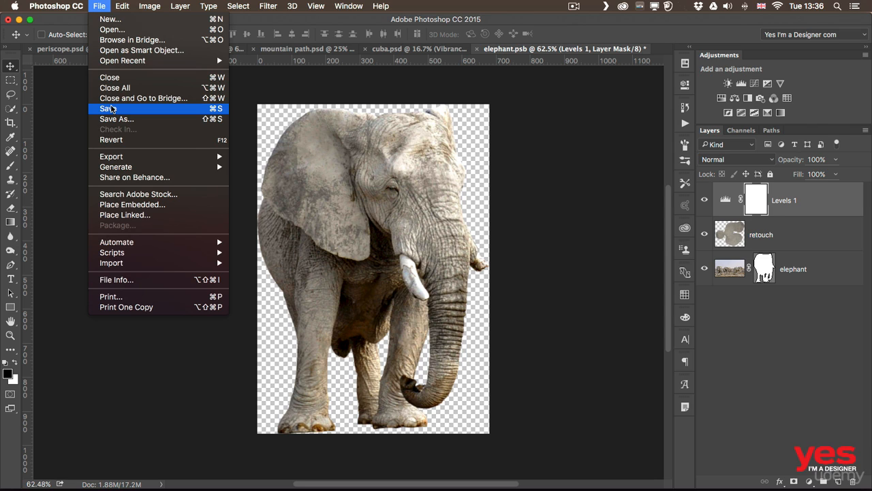
click(293, 90)
click(293, 48)
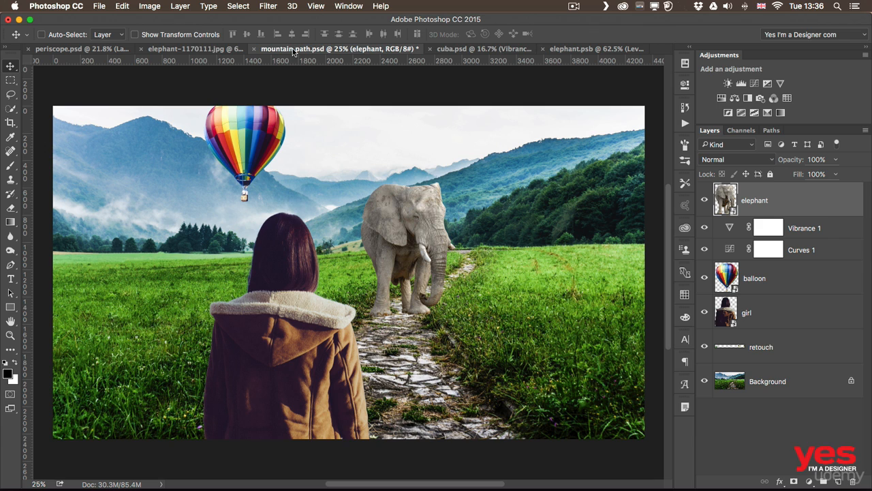
key(z)
drag(407, 229, 429, 228)
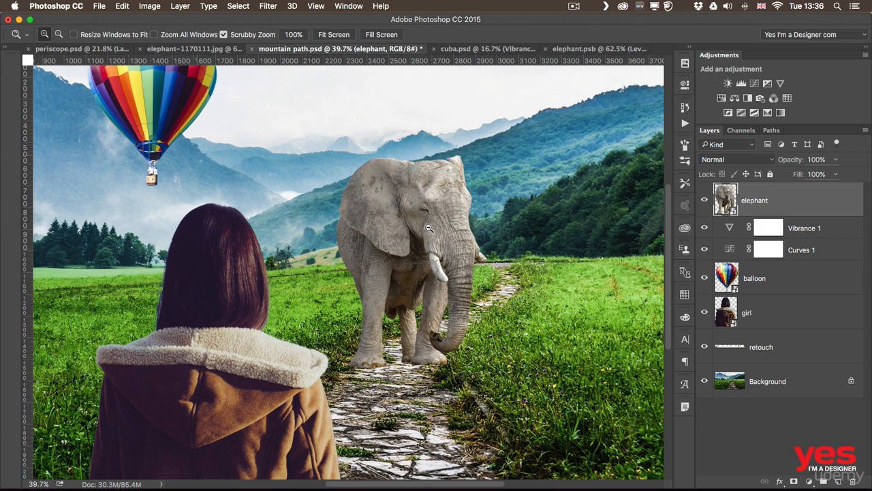
key(v)
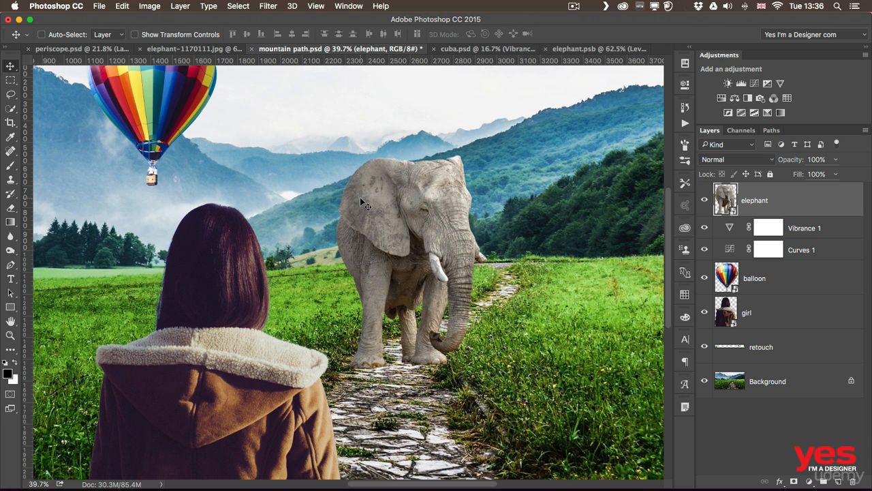
- Save the edited elephant.psb source and return to the mountain path.psd composite
click(581, 48)
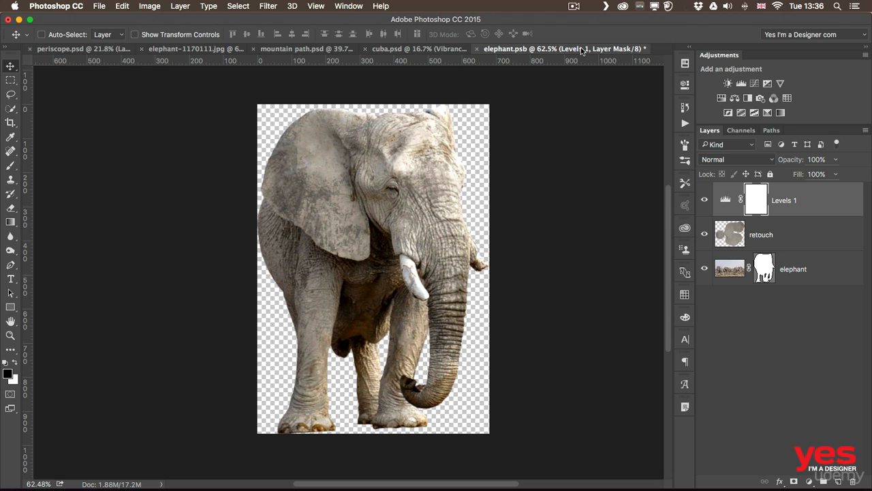
click(96, 5)
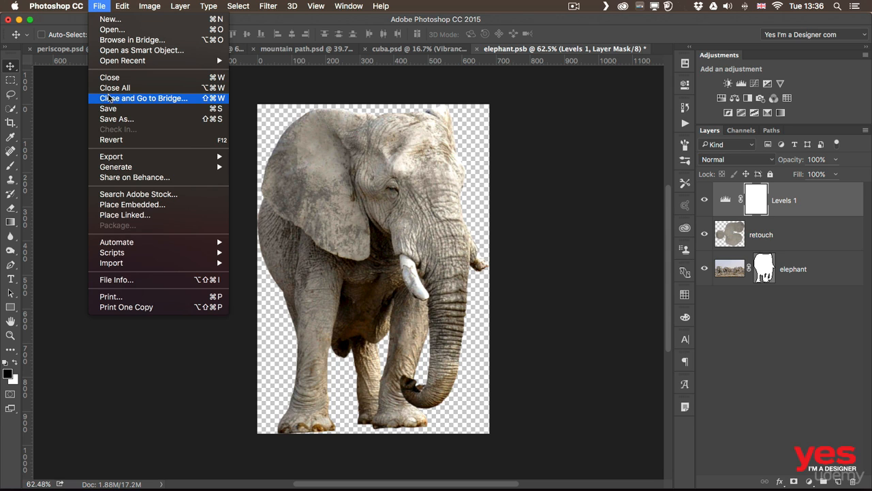
click(124, 109)
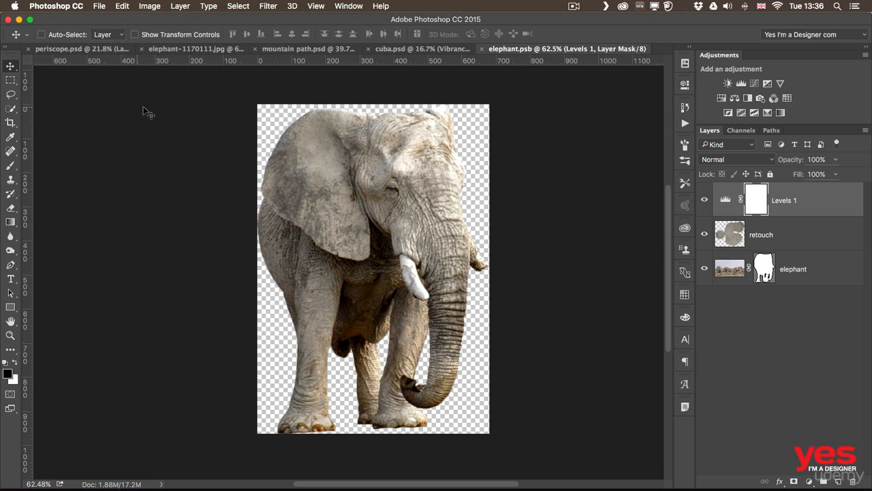
click(289, 50)
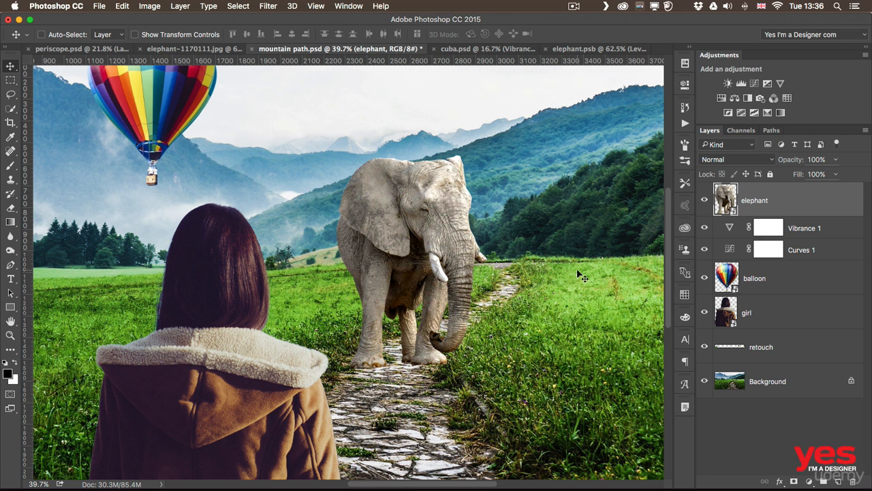
- Undo and redo the elephant's Smart Object update repeatedly to compare its look before and after the source edits
key(super+z)
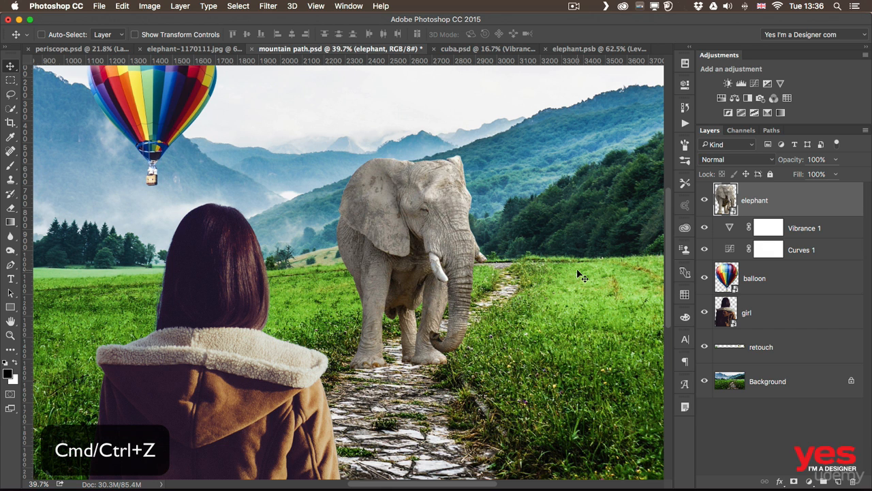
key(super+z)
key(super+z)
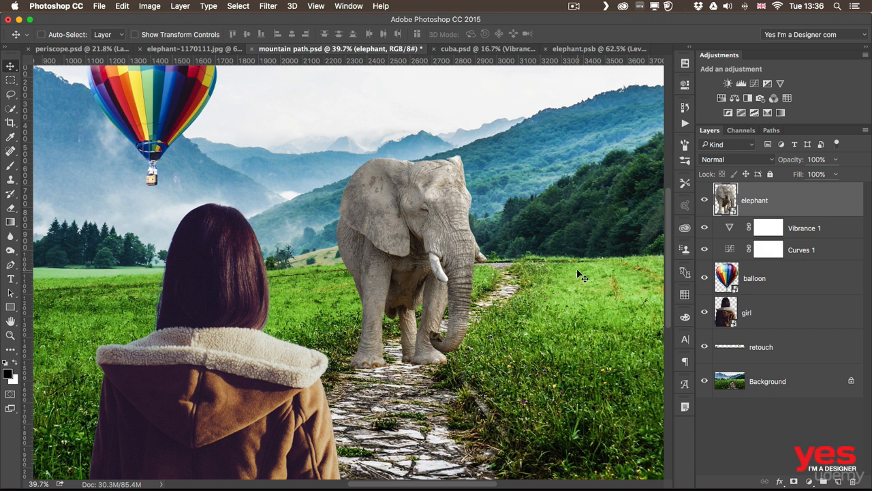
key(super+z)
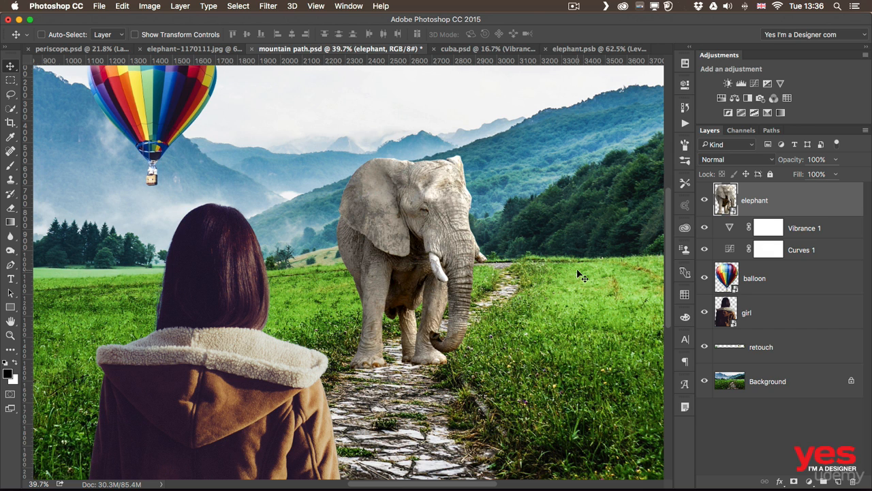
key(super+z)
key(super+z)
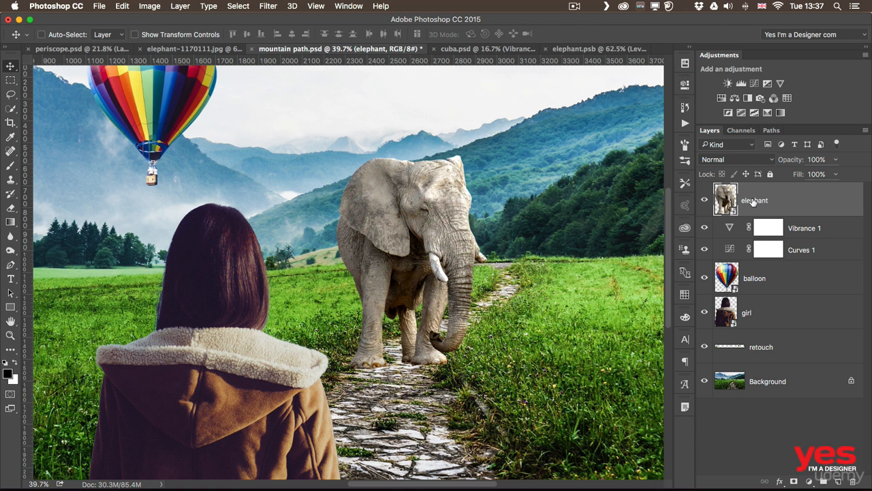
- Reopen the elephant Smart Object's source document from its layer and close it
double_click(726, 200)
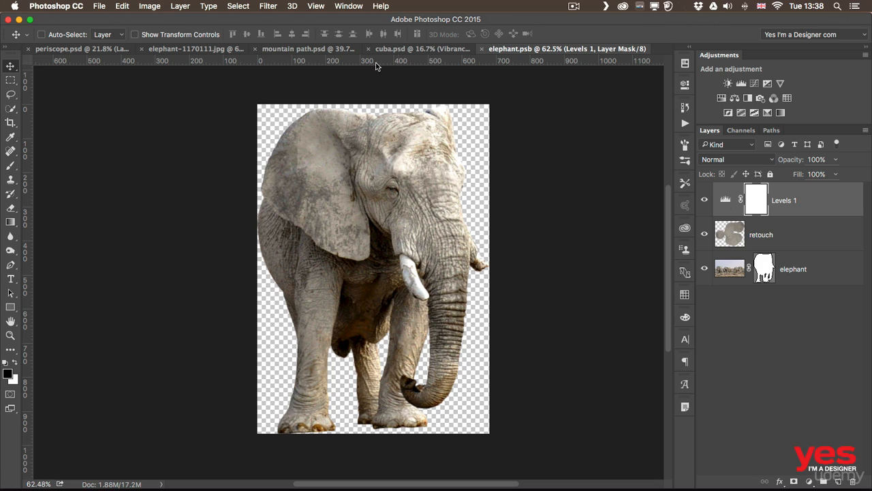
click(480, 52)
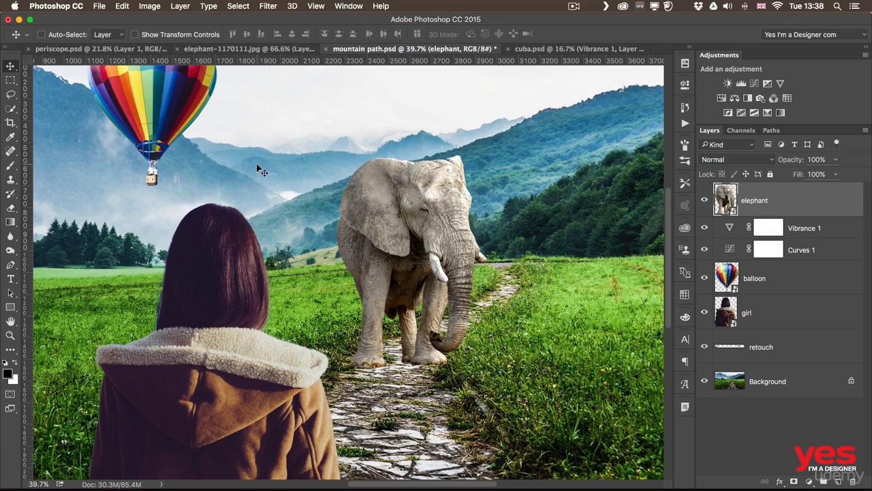
- Select the balloon layer and filter the layer list to Smart Objects only, clearing the filter again
key(z)
drag(245, 167, 306, 170)
key(v)
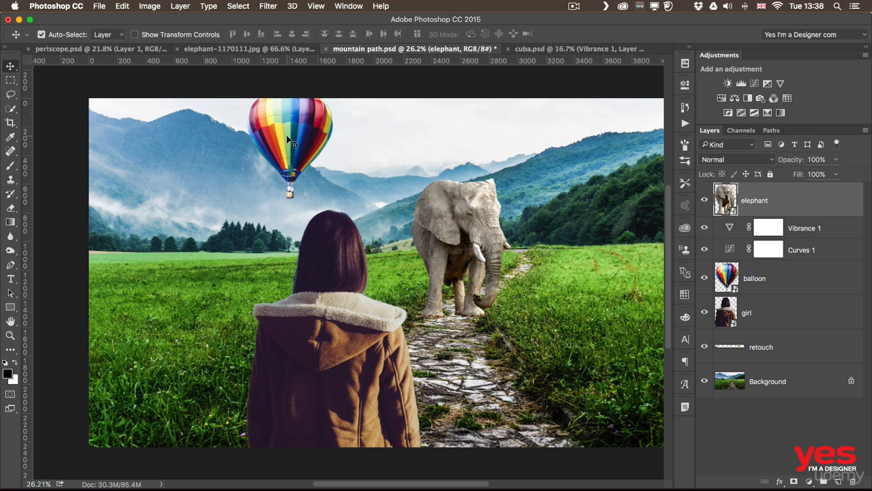
super+click(287, 141)
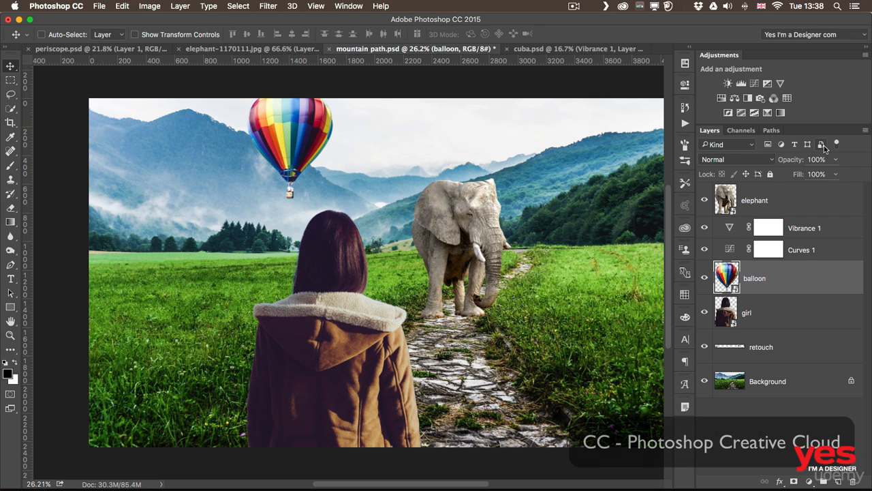
click(822, 145)
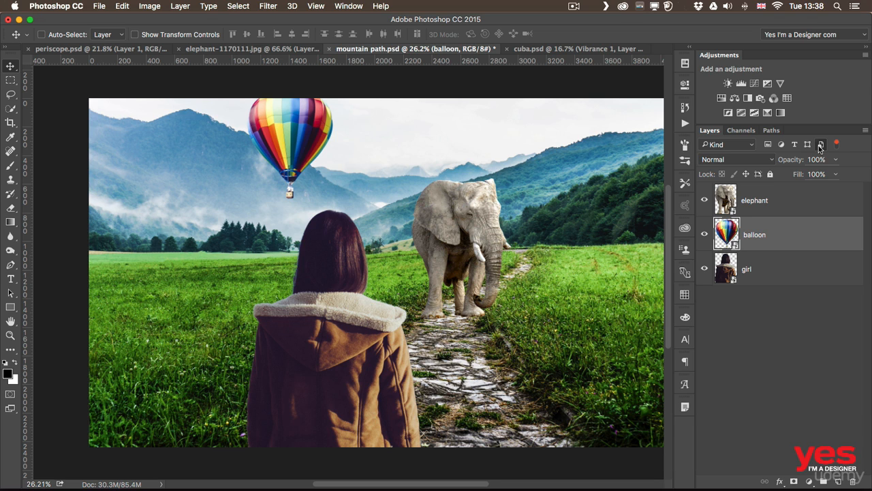
click(820, 147)
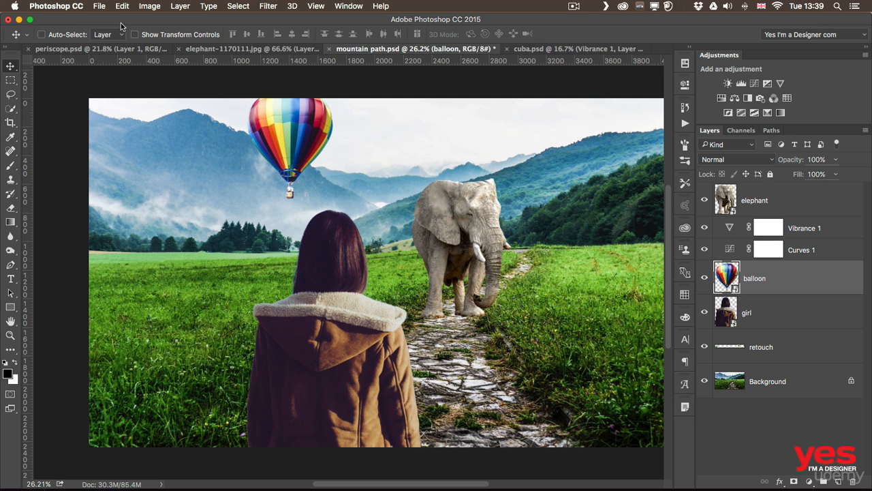
- Free Transform the balloon to about 83.6% scale and rotate it to about -40°
key(super)
key(super+t)
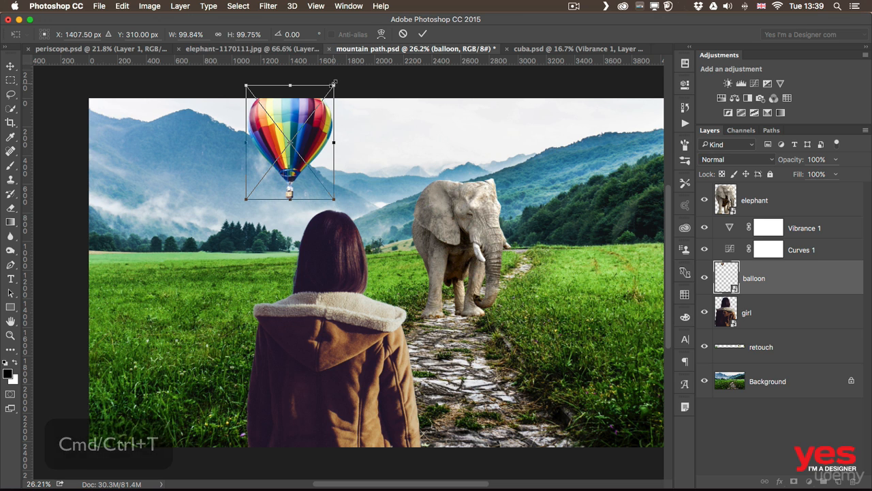
mouse_move(334, 86)
mouse_down()
mouse_move(310, 108)
mouse_move(335, 81)
mouse_up()
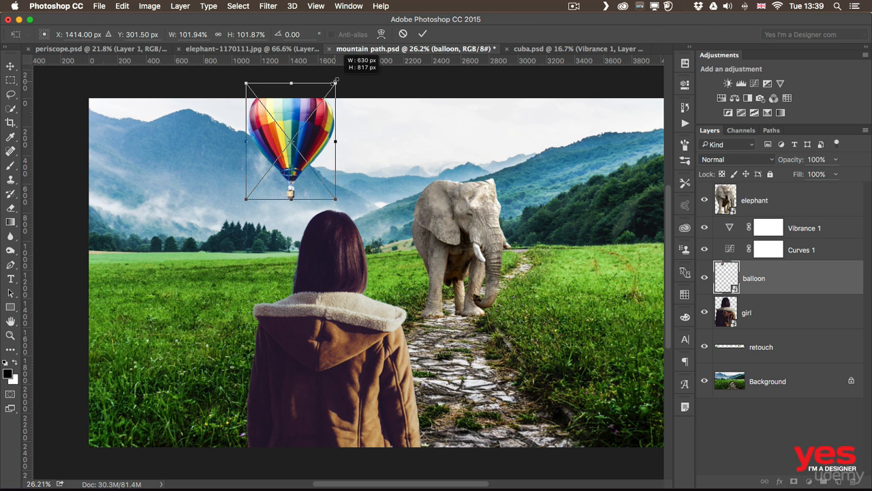
drag(335, 81, 314, 98)
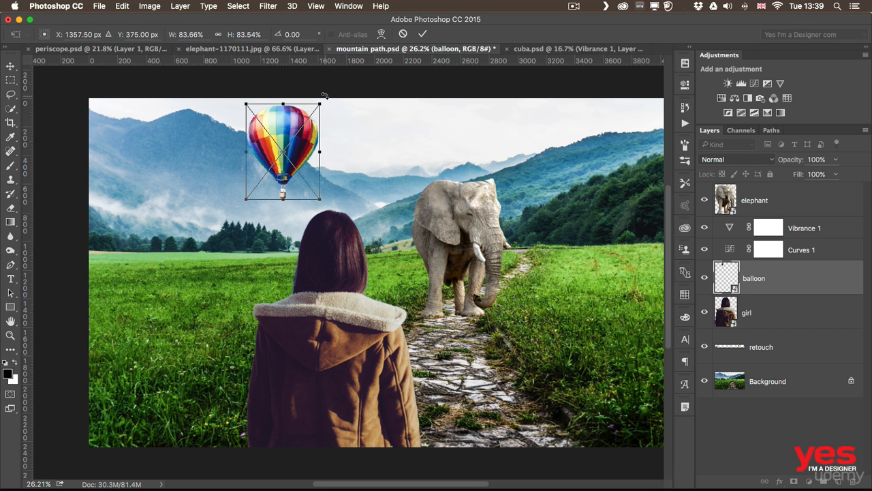
drag(324, 95, 279, 91)
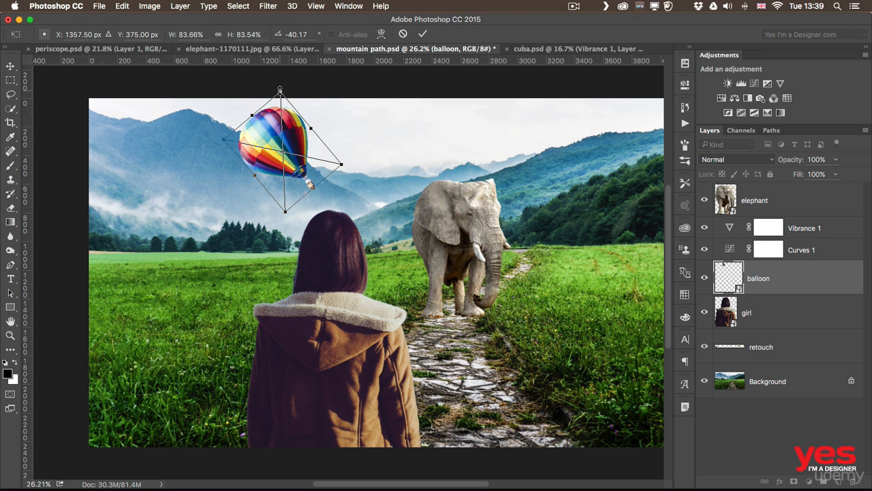
key(Return)
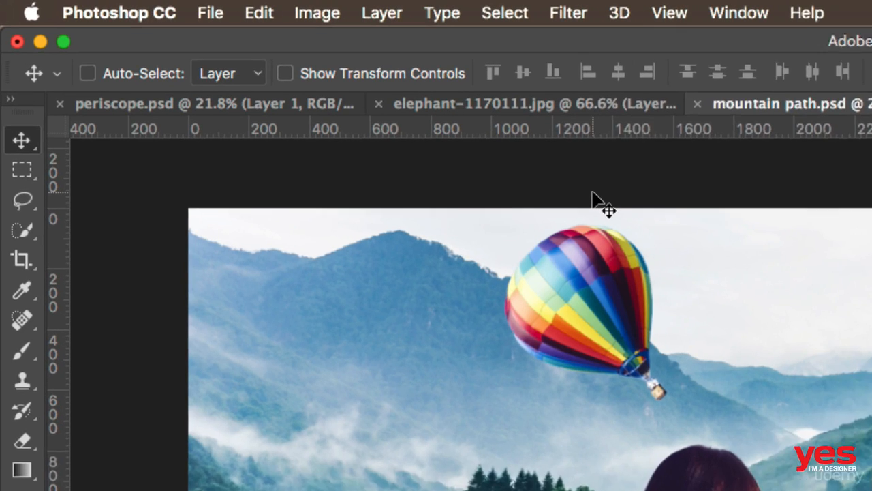
- Reset the balloon's rotation angle to 0° with Free Transform
key(super)
key(super+t)
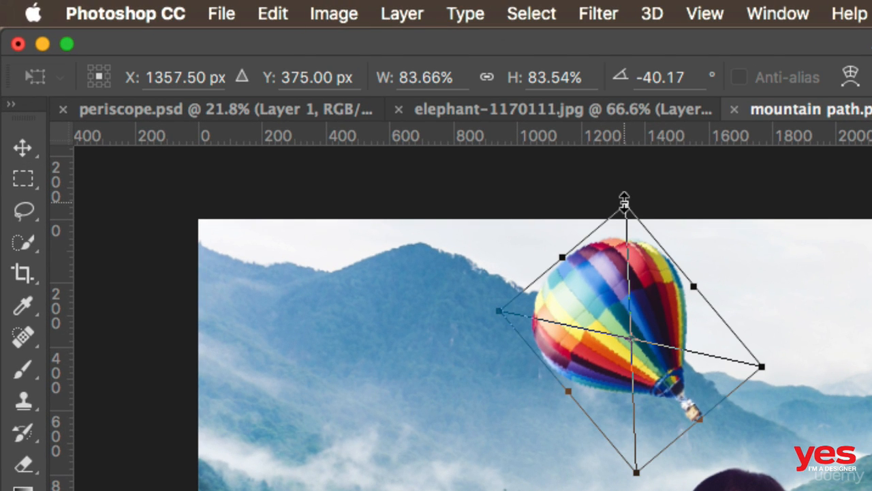
click(695, 77)
text(0)
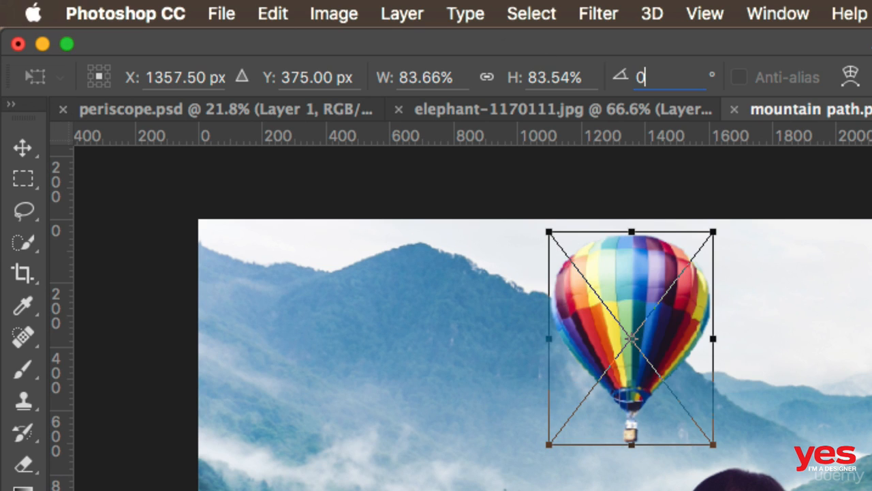
key(Return)
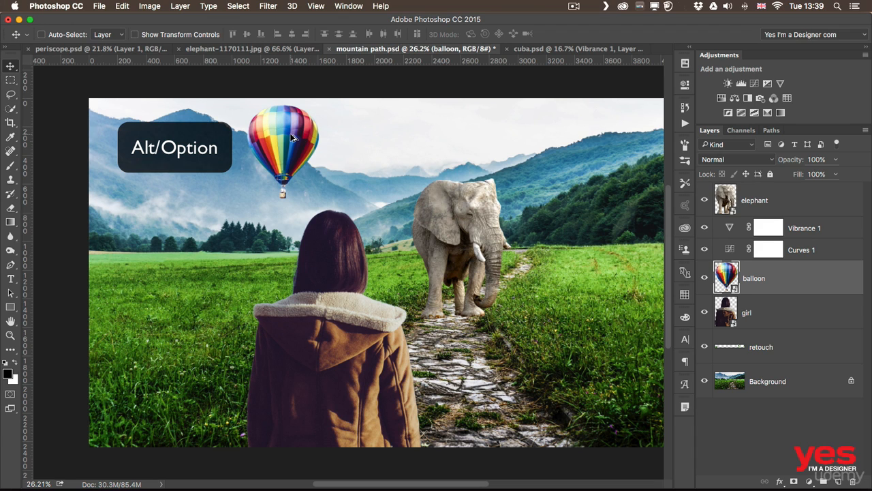
- Duplicate the balloon into the sky above the elephant and scale the copy down to about 62.8%
drag(293, 134, 531, 136)
key(super+t)
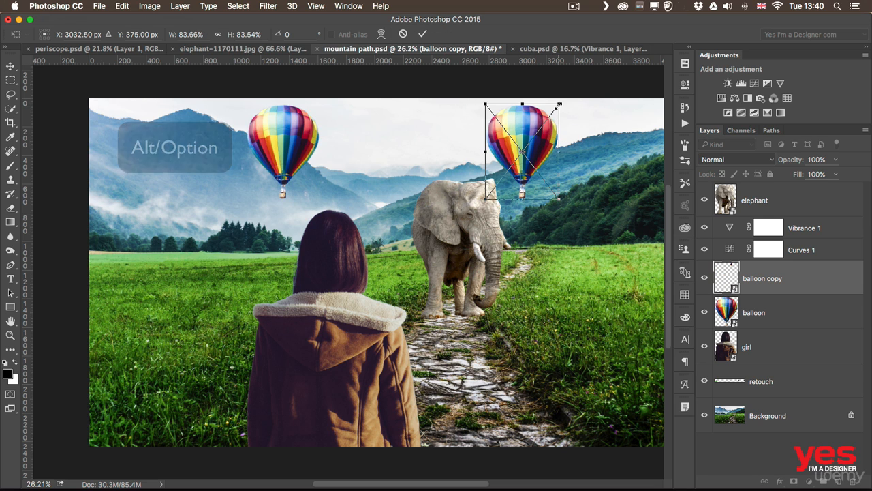
drag(560, 106, 551, 119)
key(Return)
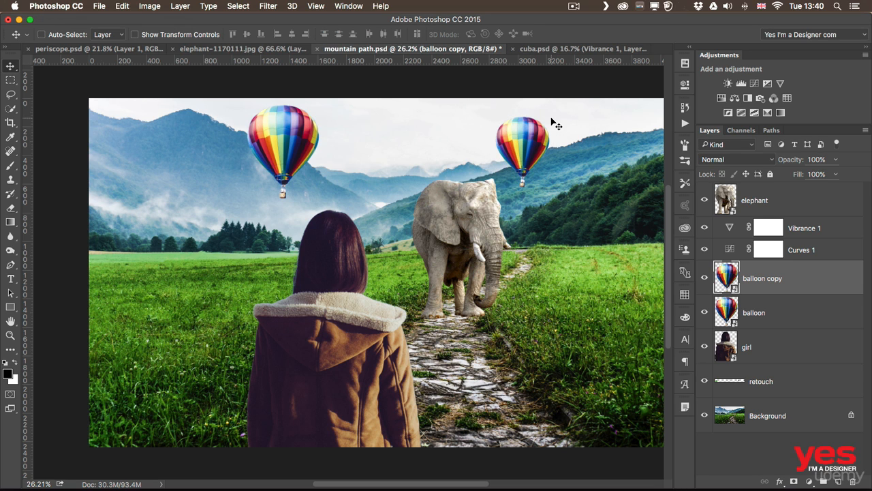
- Mirror the balloon copy horizontally about its centre, to a width of about -62.9%
key(super)
key(super+t)
key(alt)
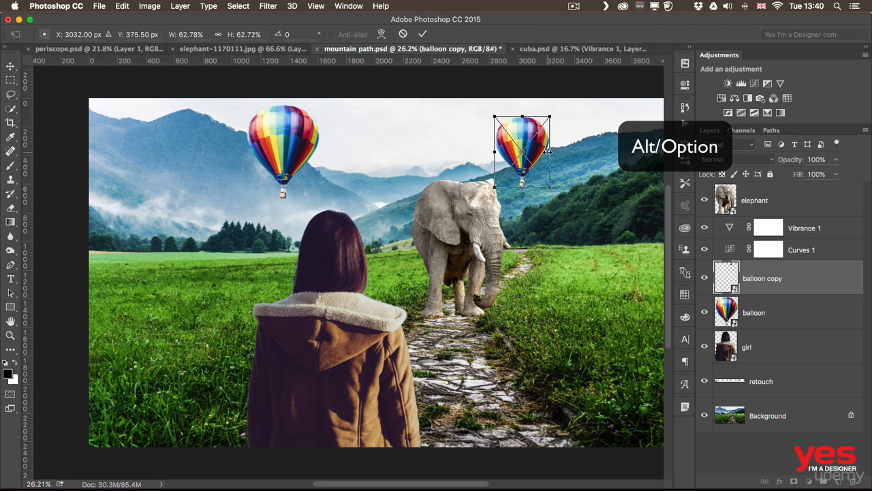
drag(550, 152, 490, 153)
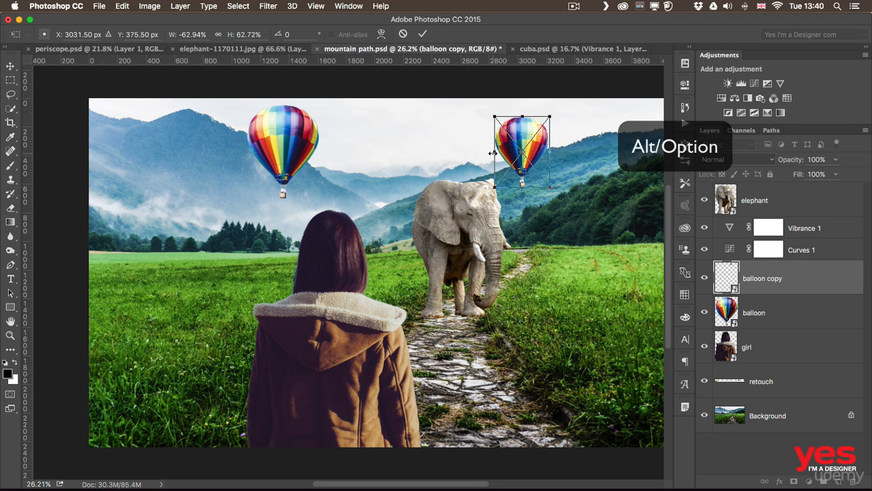
key(Return)
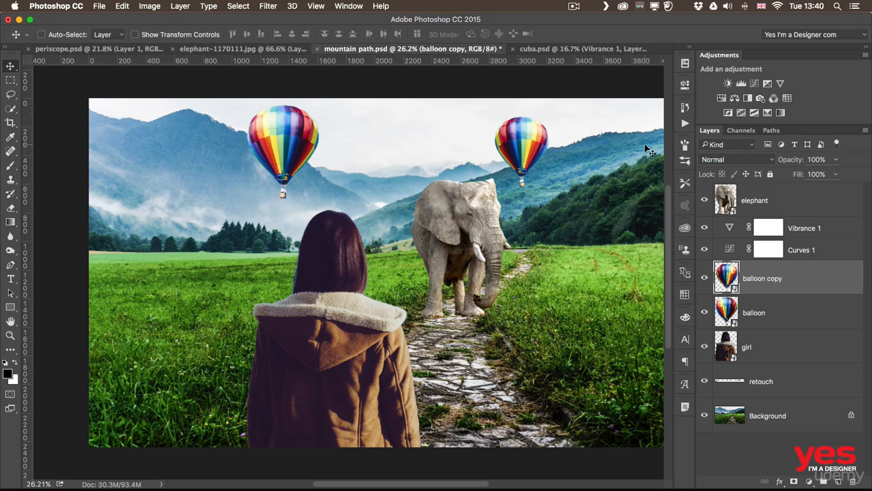
- Open the balloon copy's Smart Object source and add a Hue/Saturation adjustment layer with Hue -34 and Saturation +5
drag(604, 143, 573, 158)
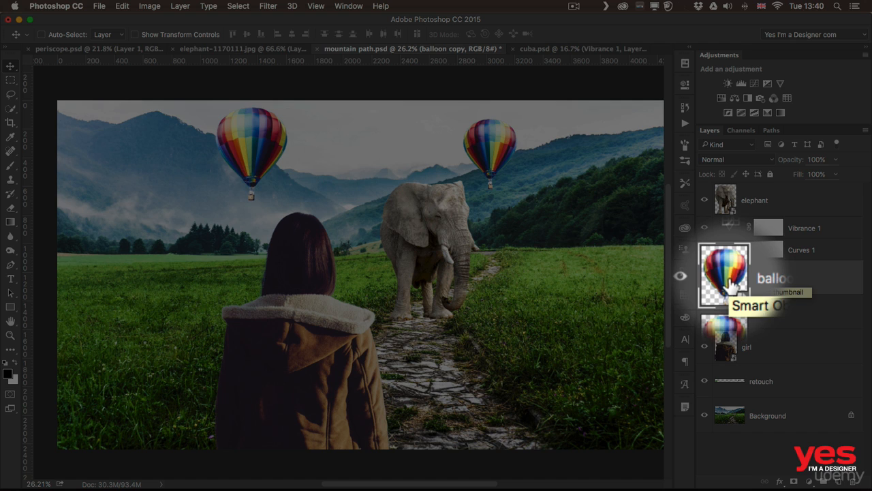
double_click(729, 278)
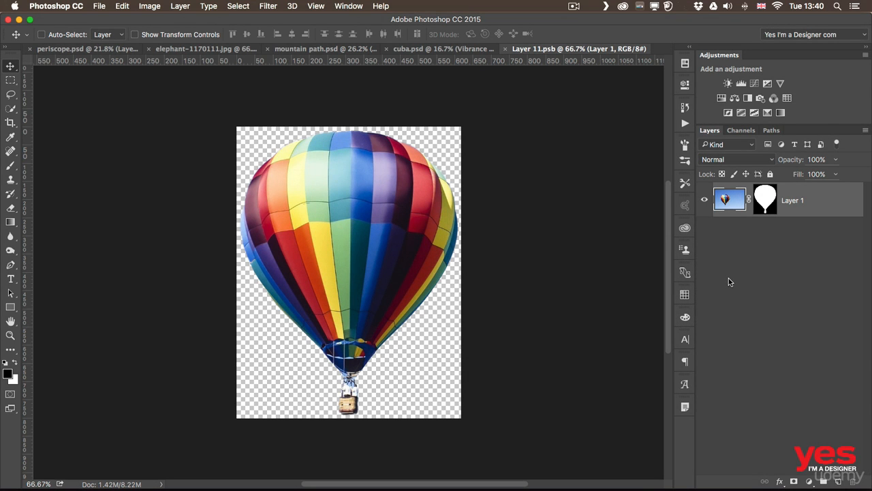
click(721, 99)
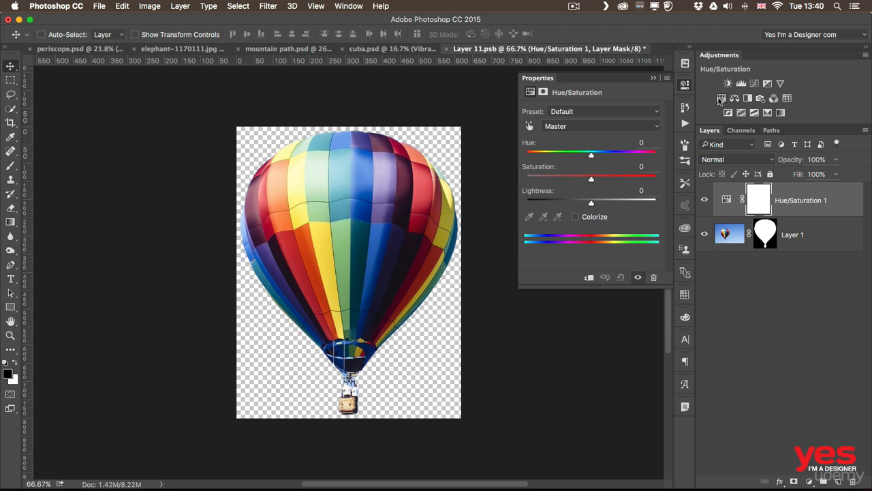
drag(593, 158, 596, 179)
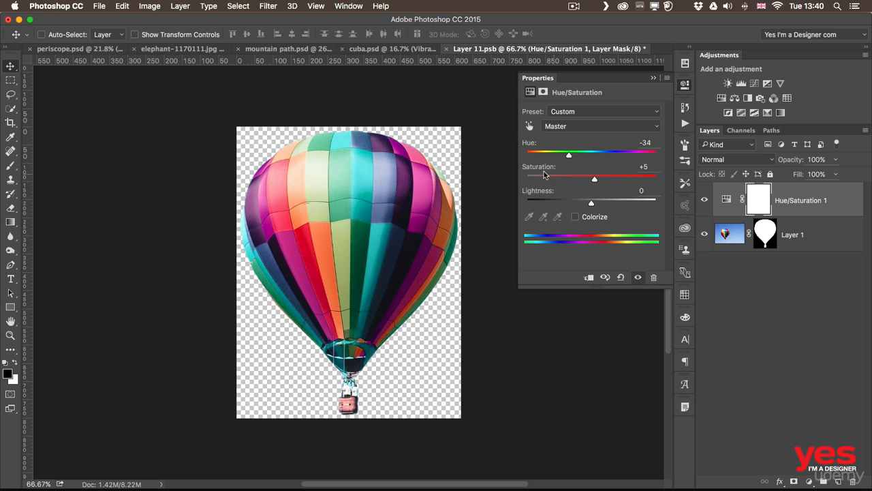
- Save the recoloured balloon source, return to mountain path.psd and hide the Smart Object properties
click(101, 6)
click(124, 110)
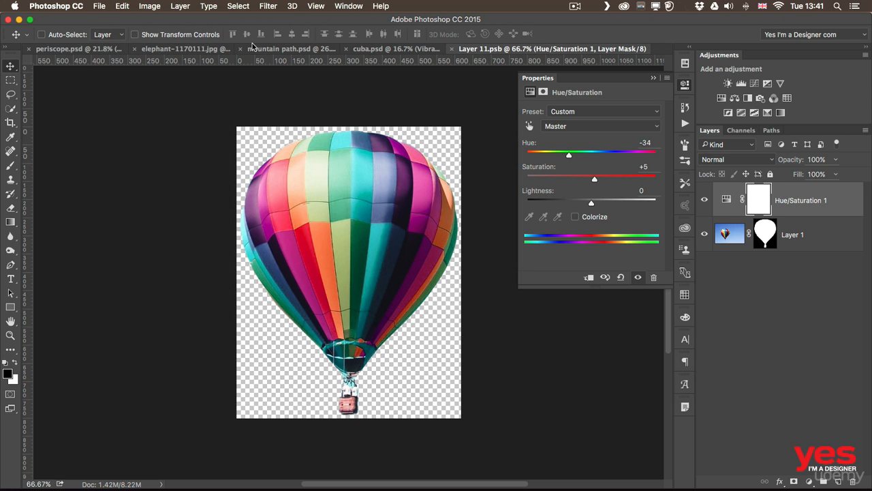
click(276, 47)
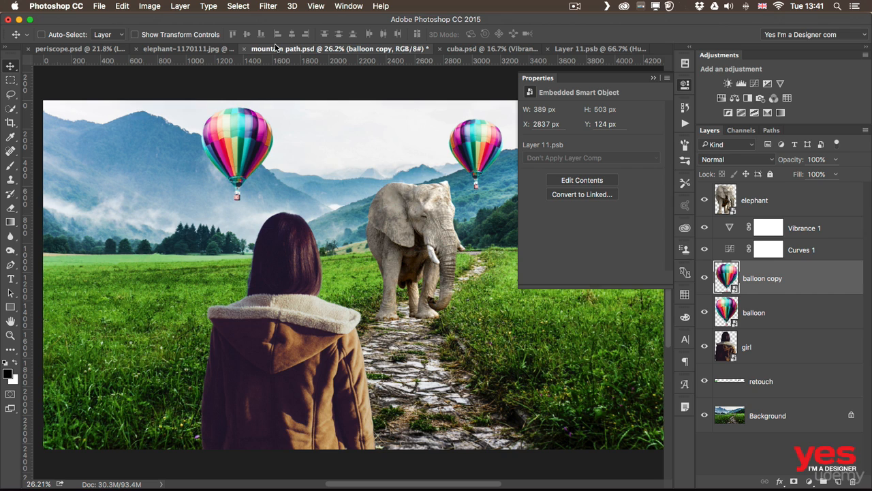
click(685, 85)
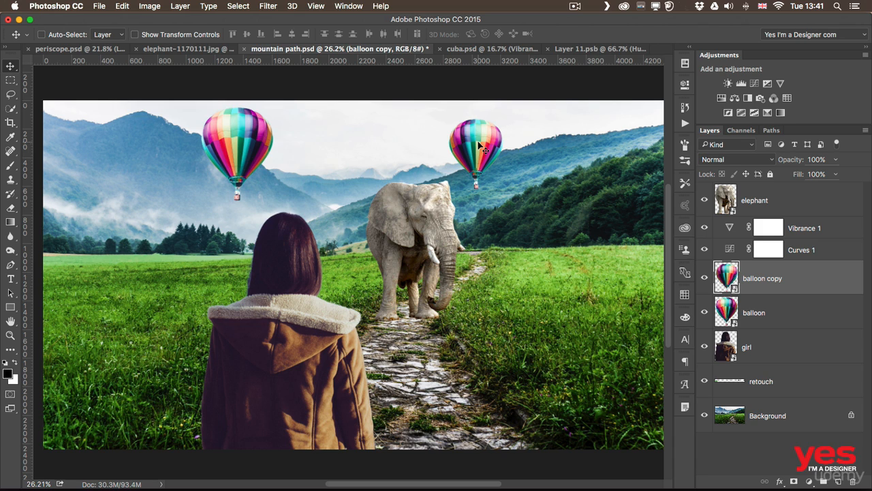
- Create an independent Smart Object from the balloon copy and place it in the sky between the two existing balloons
right_click(816, 279)
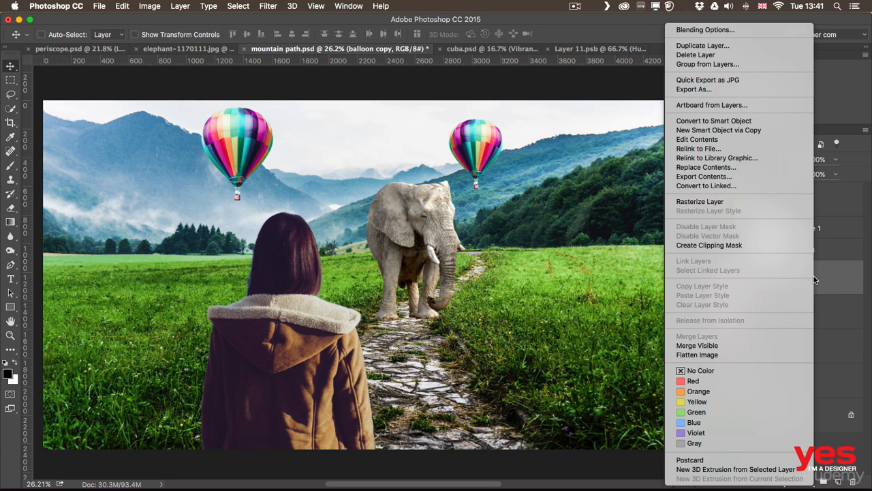
click(721, 131)
drag(491, 151, 364, 142)
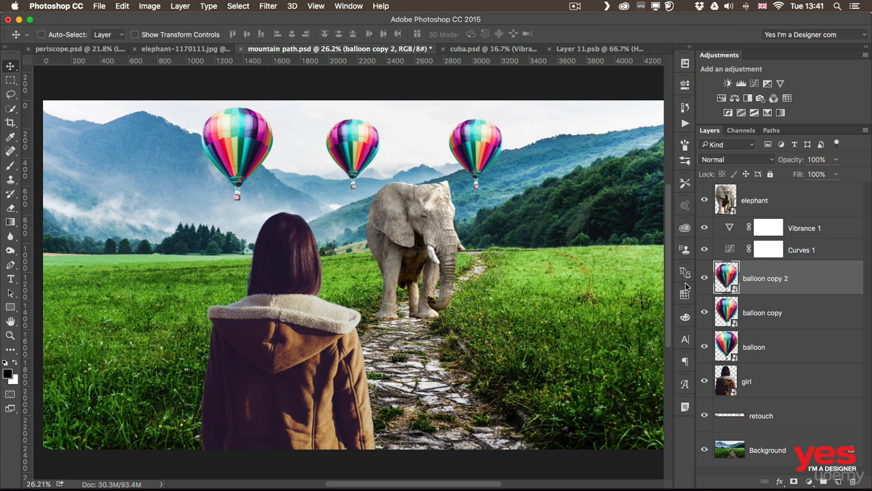
- Remove the Hue/Saturation adjustment from the middle balloon's Smart Object source, then save and close that source
double_click(721, 272)
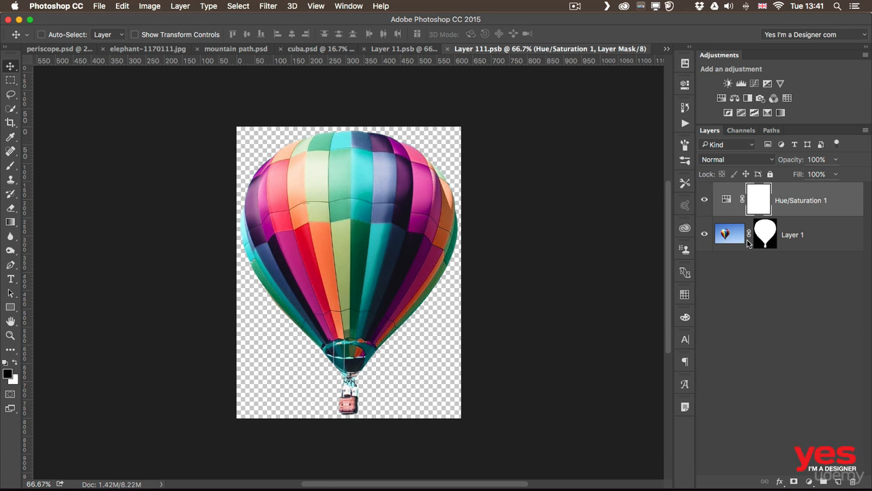
key(Delete)
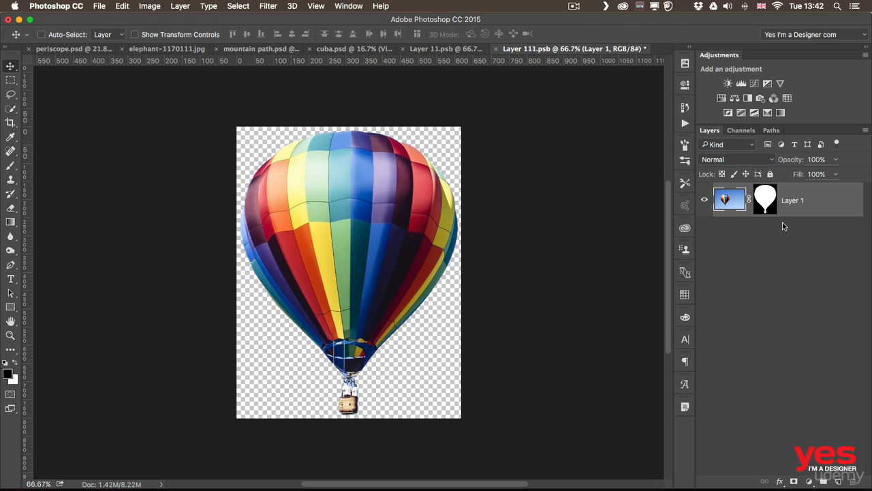
key(ctrl+s)
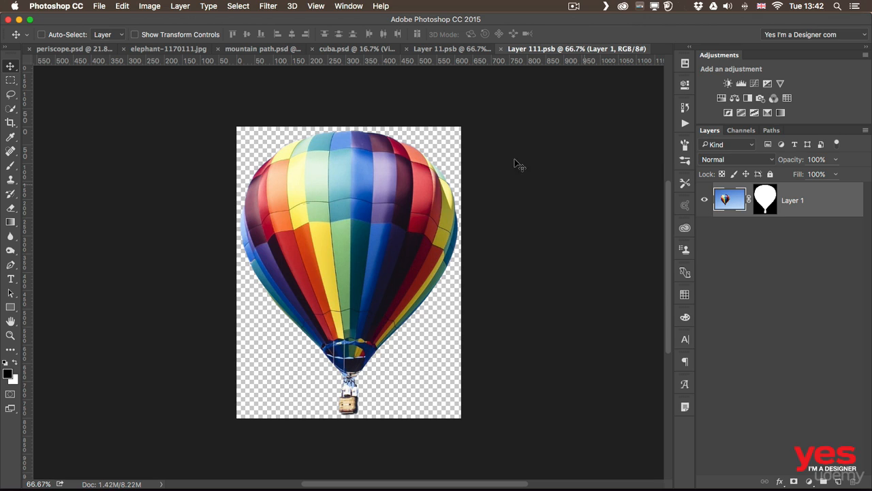
key(ctrl+w)
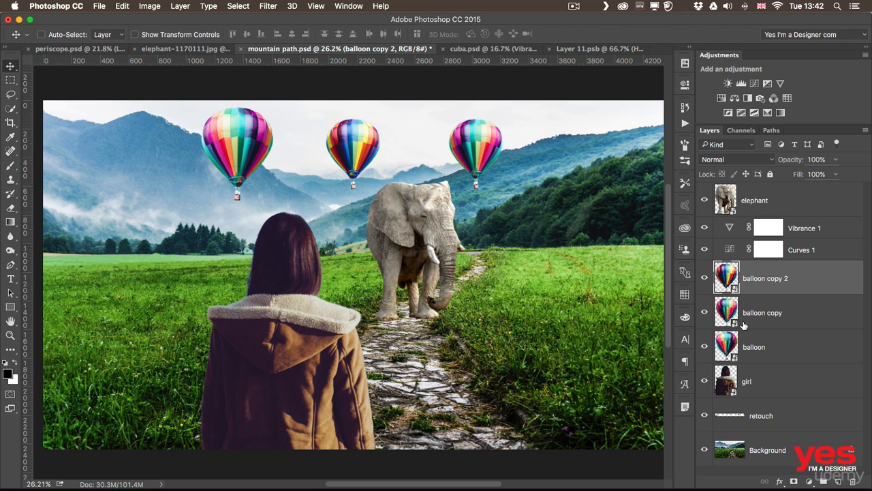
- Replace the Hue/Saturation adjustment in the balloon copy's source with a default Black & White adjustment, save it and return to mountain path.psd
click(728, 310)
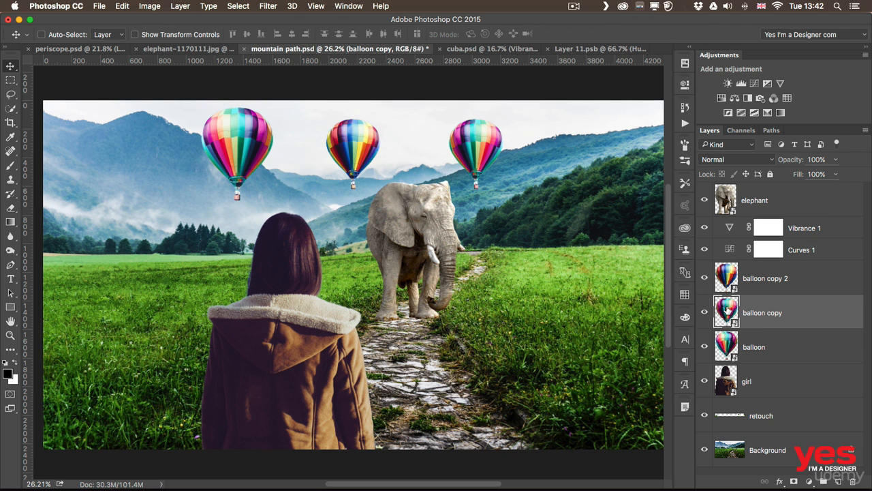
double_click(728, 310)
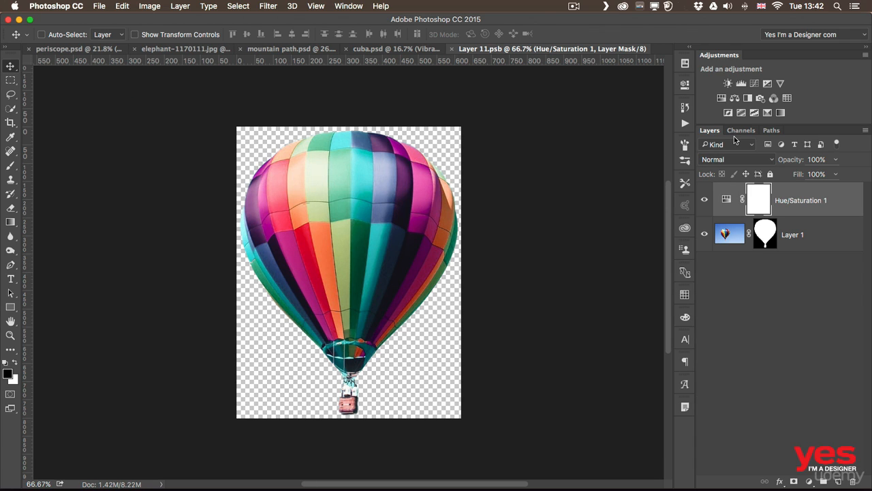
key(BackSpace)
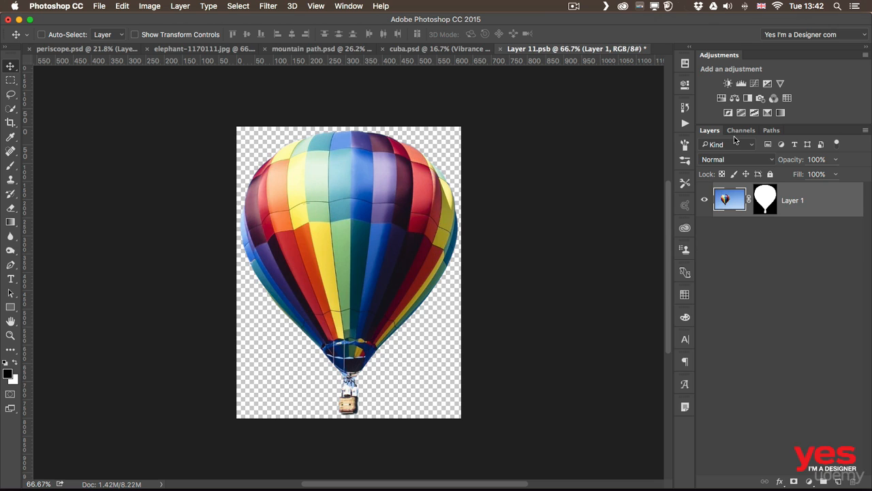
click(749, 98)
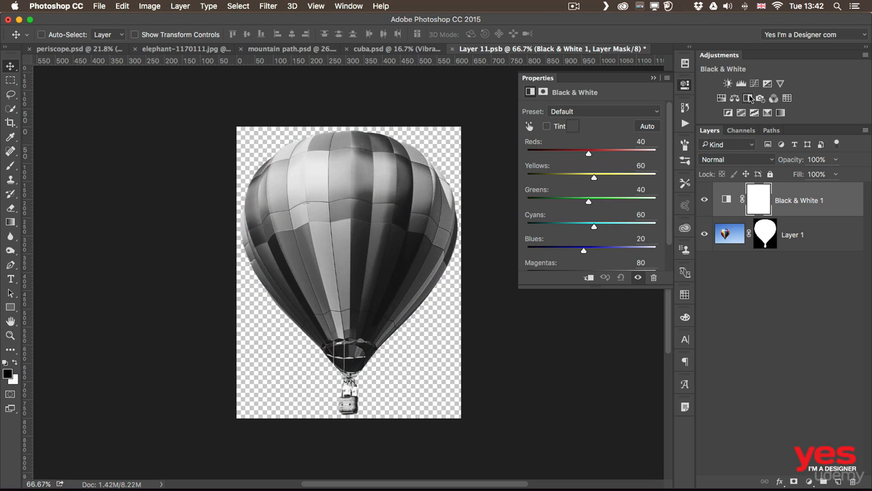
key(super+s)
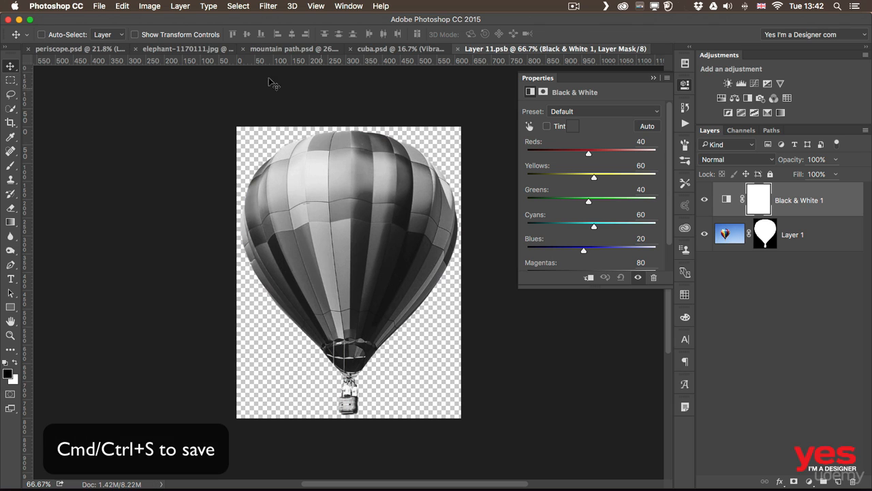
click(300, 52)
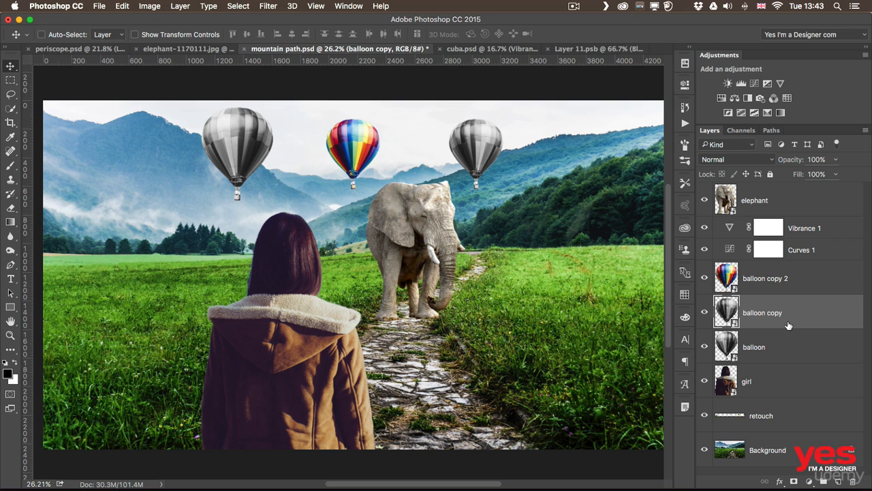
- Delete the balloon copy and balloon layers, and move the remaining balloon into the sky beside the mountain behind the girl
key(Delete)
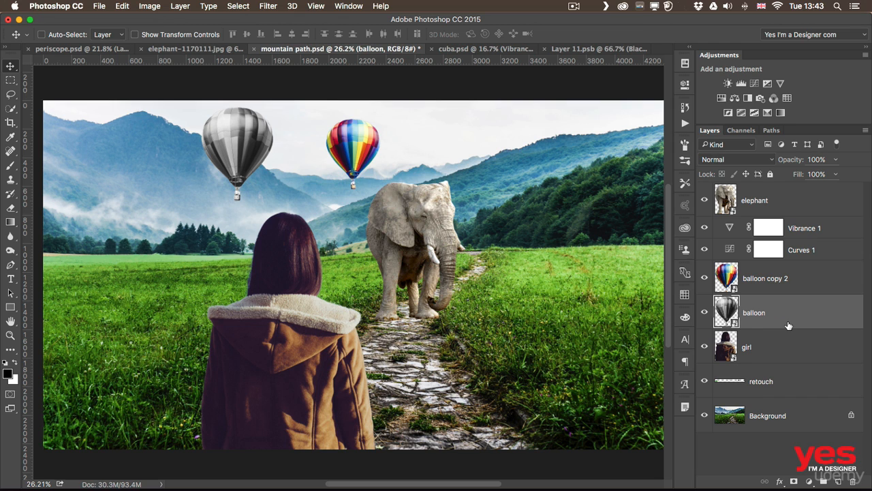
key(Delete)
click(773, 285)
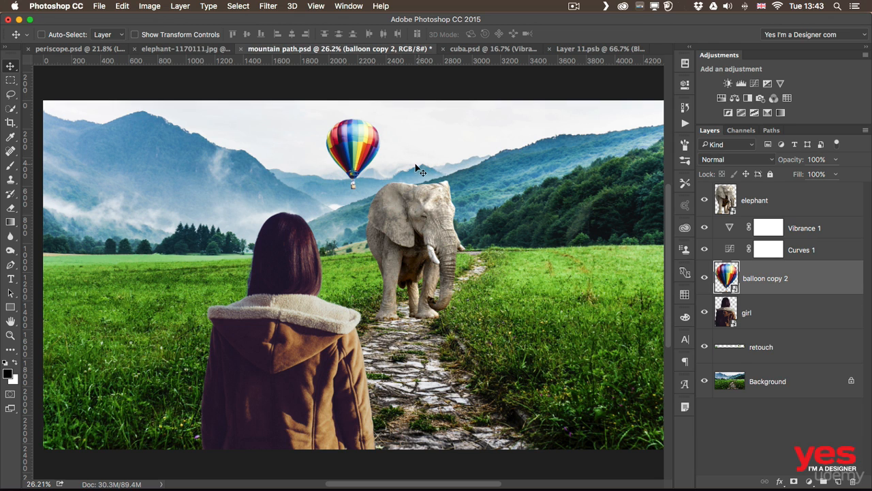
drag(413, 162, 287, 165)
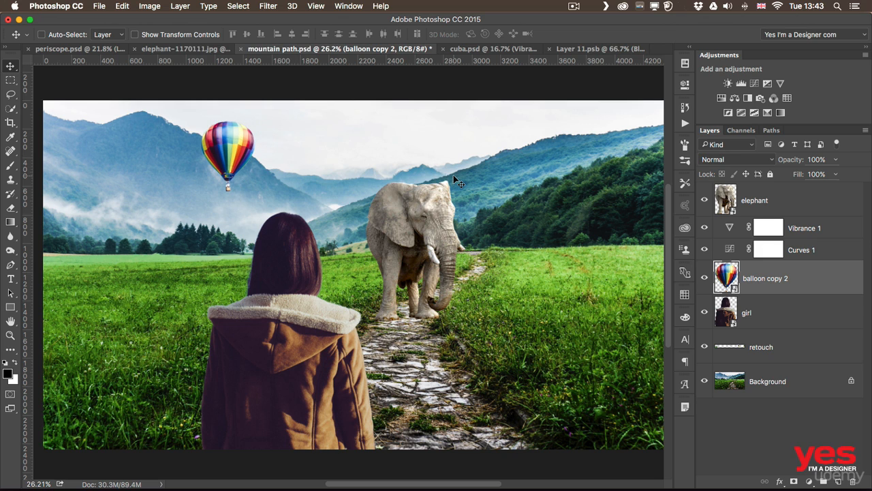